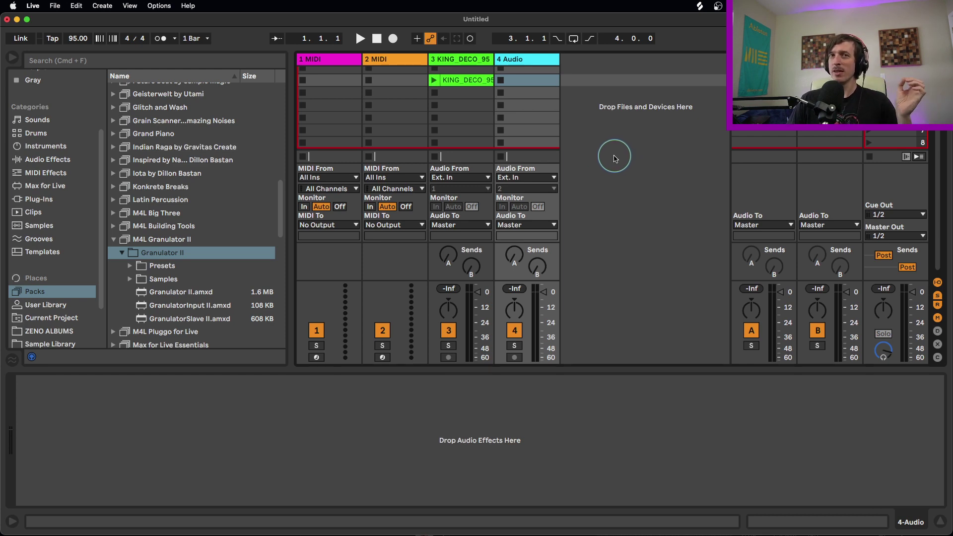
Step: Select the Granulator II.amxd device file in the browser's M4L Granulator II pack
click(189, 242)
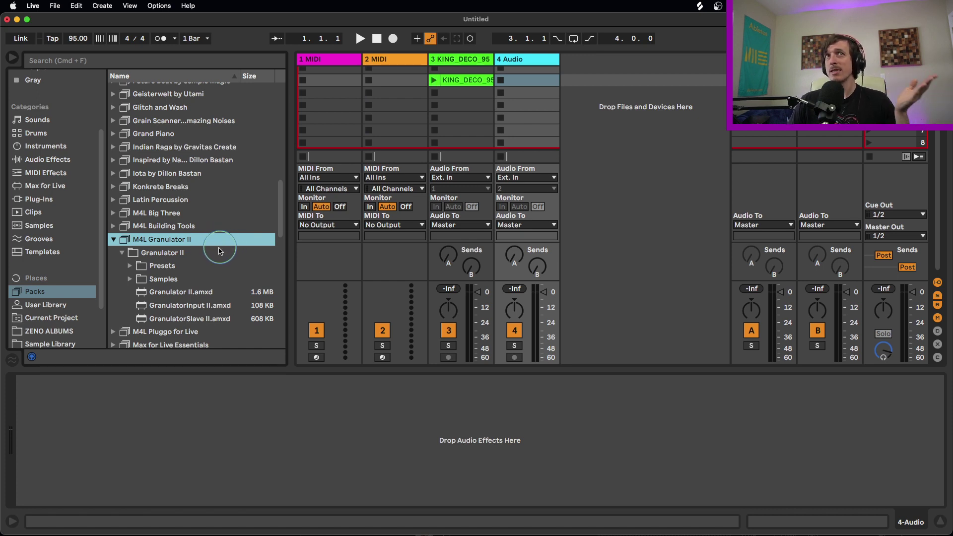
click(176, 294)
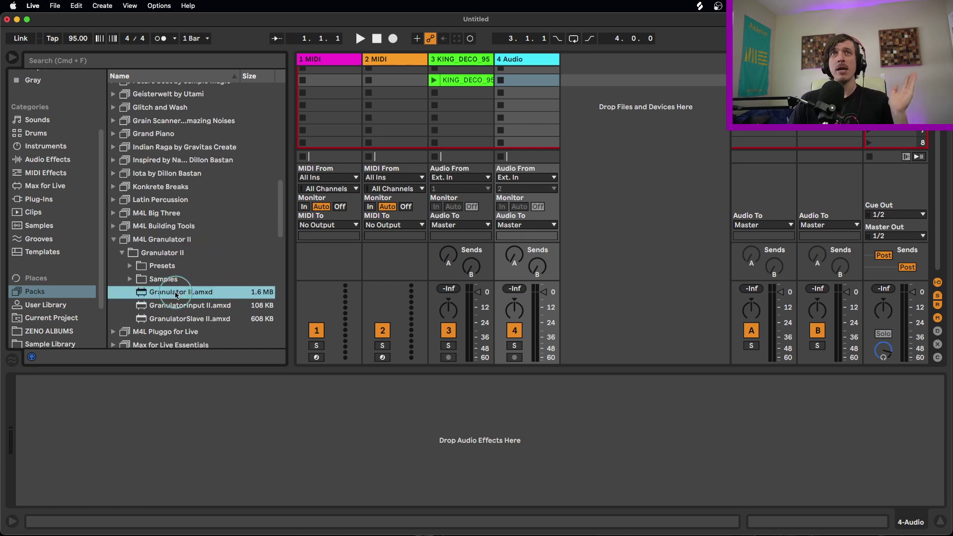
Step: Drag Granulator II.amxd from the browser onto the track 1 MIDI track
drag(175, 294, 332, 96)
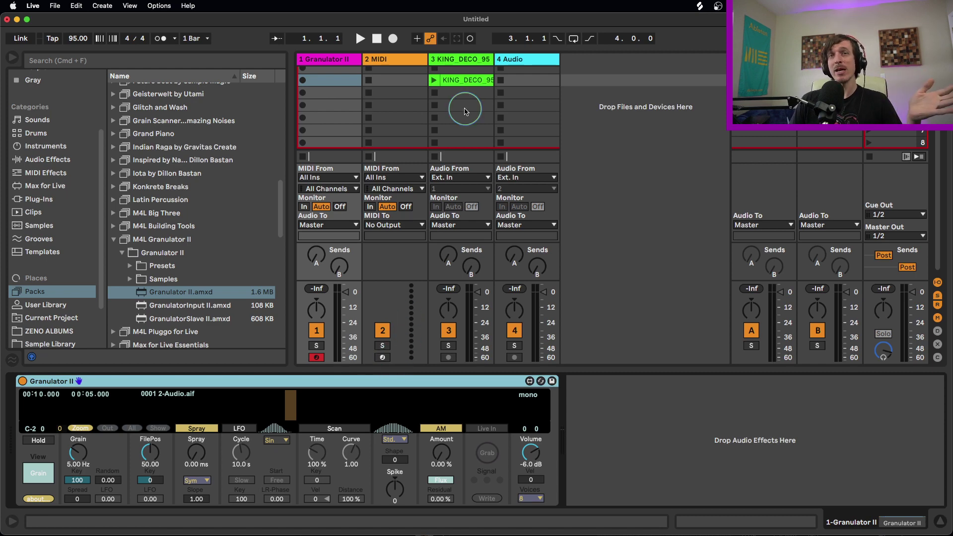
click(434, 81)
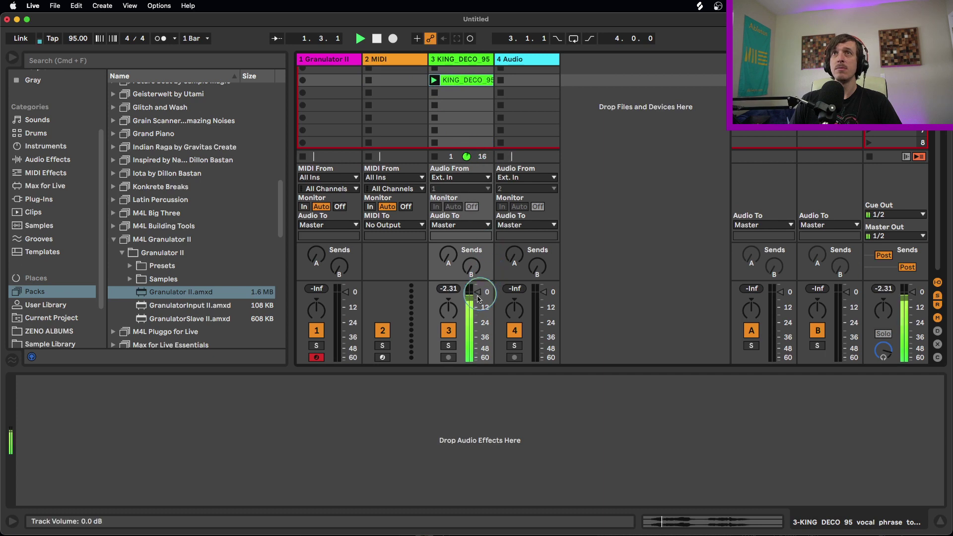
drag(476, 292, 477, 299)
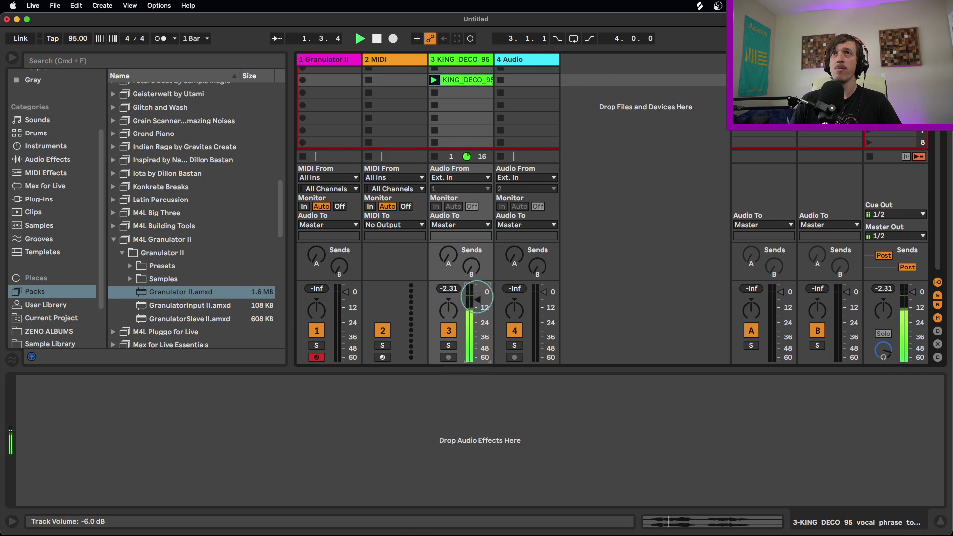
click(435, 157)
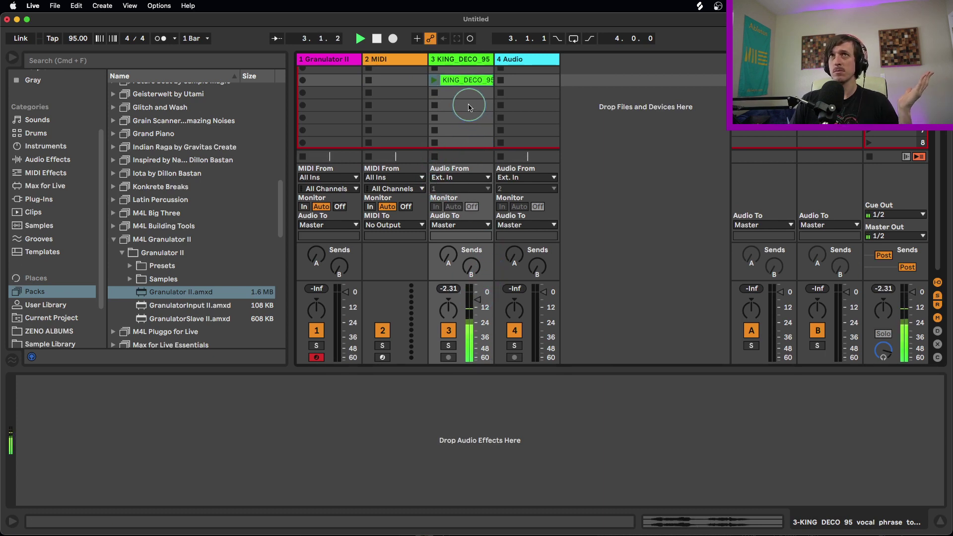
click(341, 59)
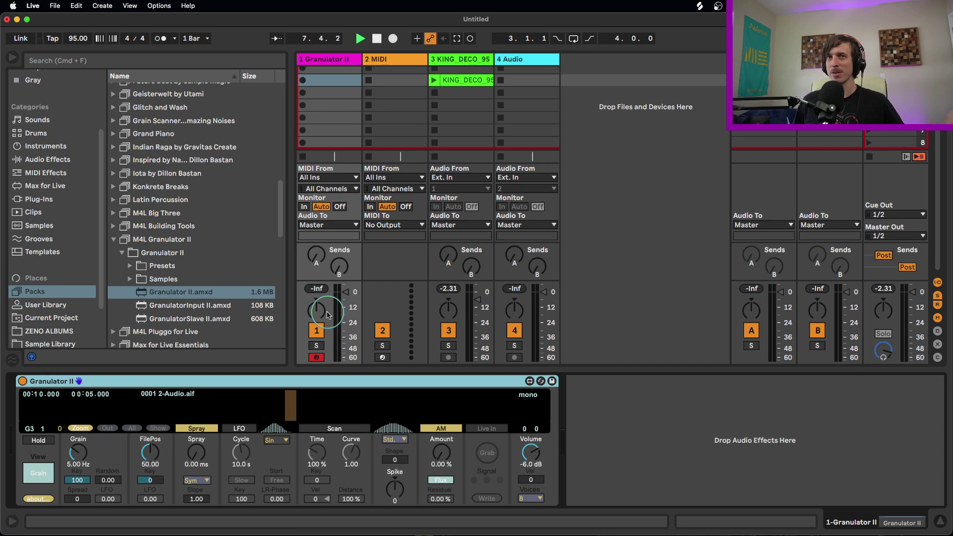
Step: Drop the KING_DECO_95 vocal clip onto Granulator II's waveform and nudge FilePos to 48.43
drag(462, 80, 238, 399)
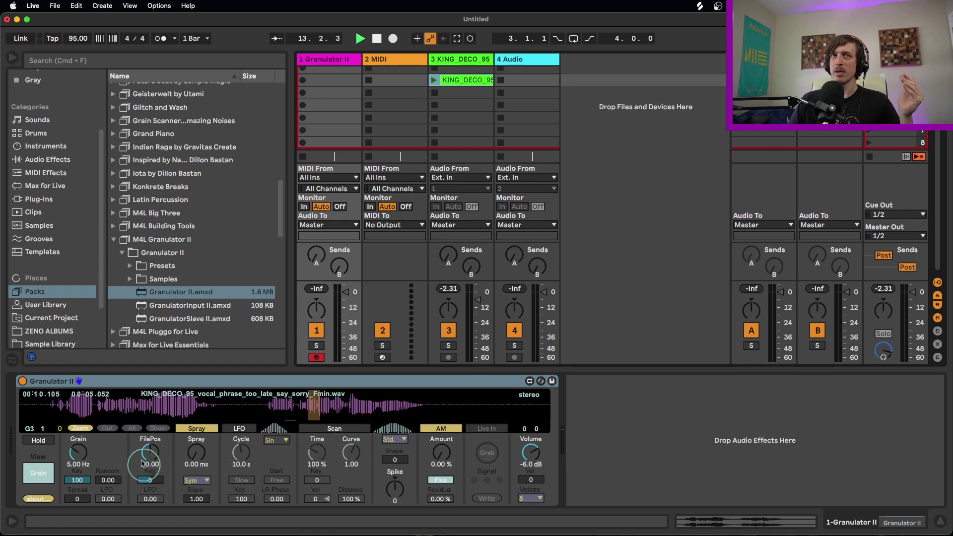
drag(150, 453, 149, 456)
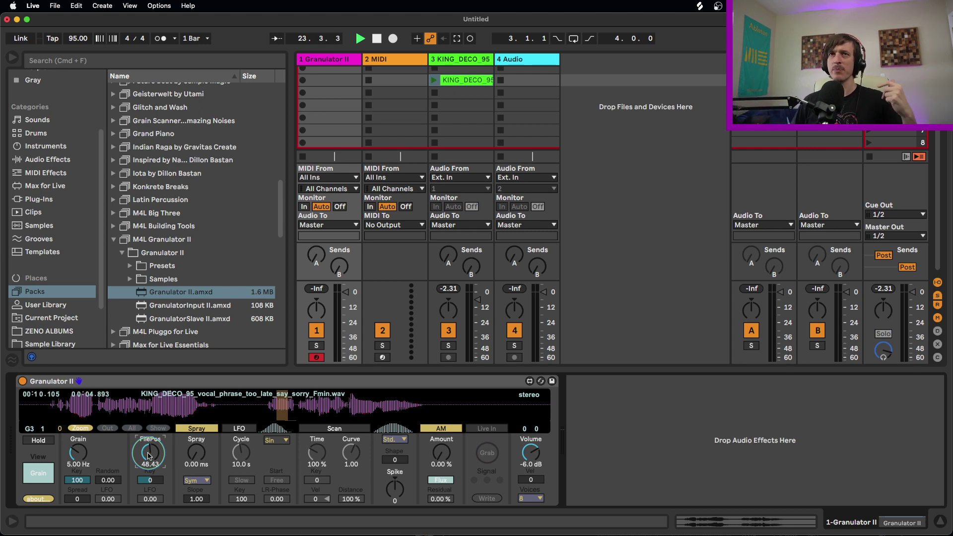
Step: Play notes through Granulator II while moving FilePos back to about 27.95
mouse_move(149, 453)
mouse_down()
mouse_move(149, 437)
mouse_move(150, 457)
mouse_up()
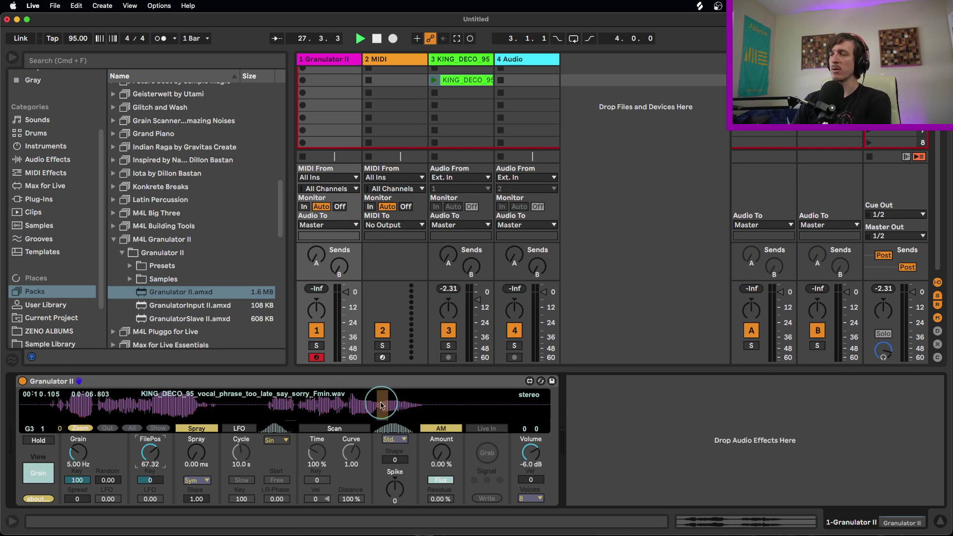
key(a)
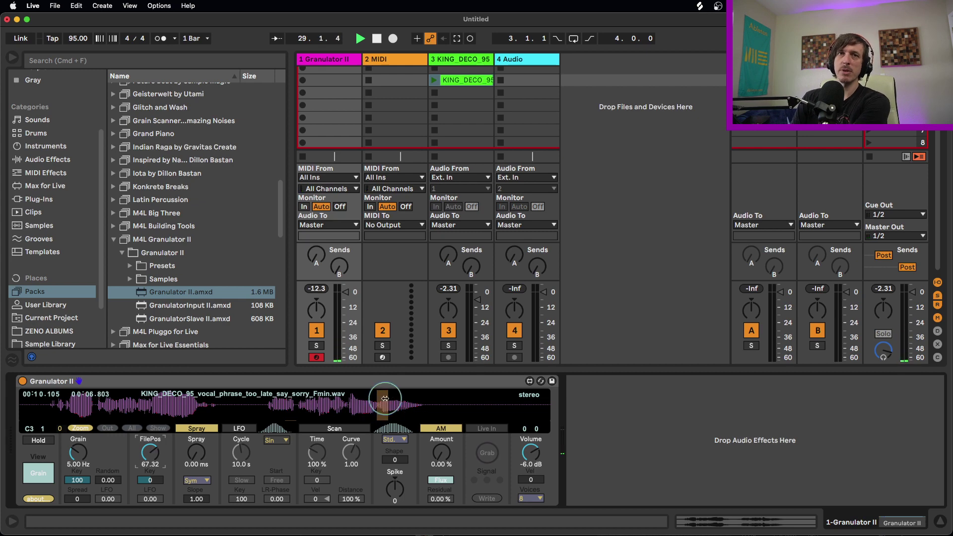
key(a)
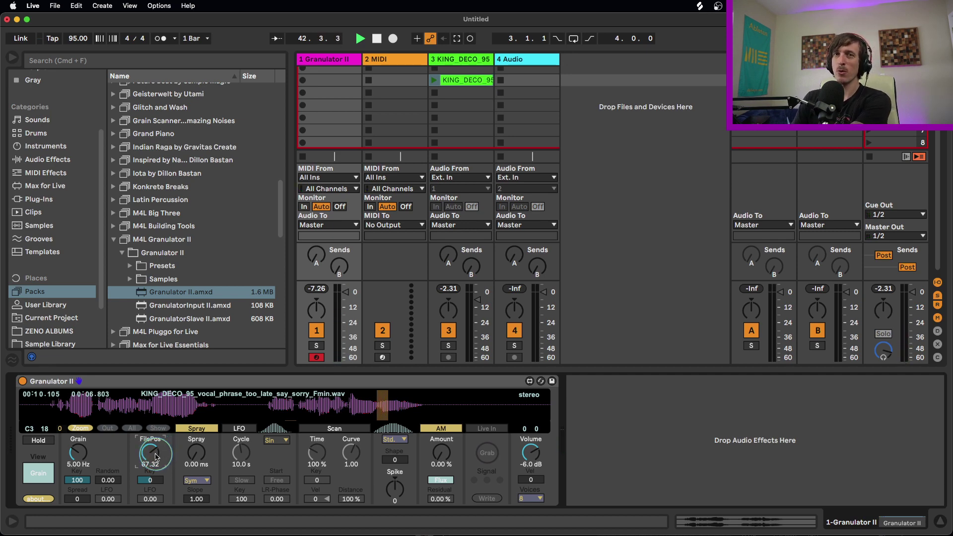
mouse_move(155, 456)
mouse_down()
mouse_move(154, 480)
mouse_move(154, 453)
mouse_up()
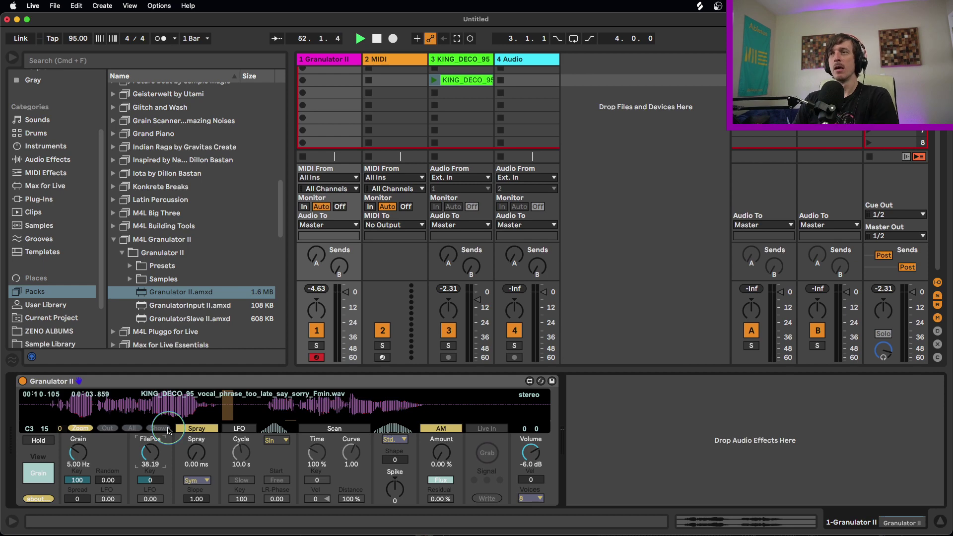
drag(155, 454, 154, 460)
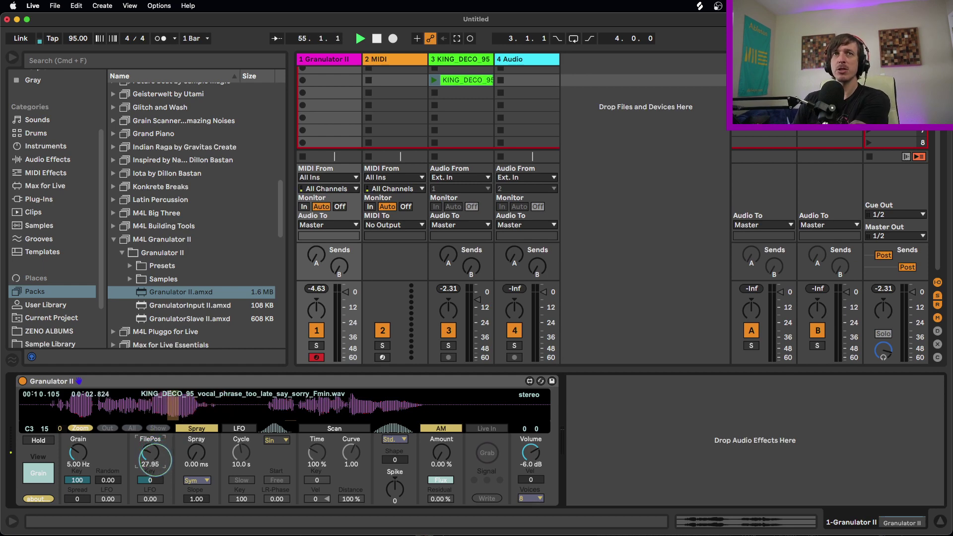
Step: Sweep FilePos up to 50.00 and raise the grain rate to 13.9 Hz while listening
drag(150, 452, 151, 446)
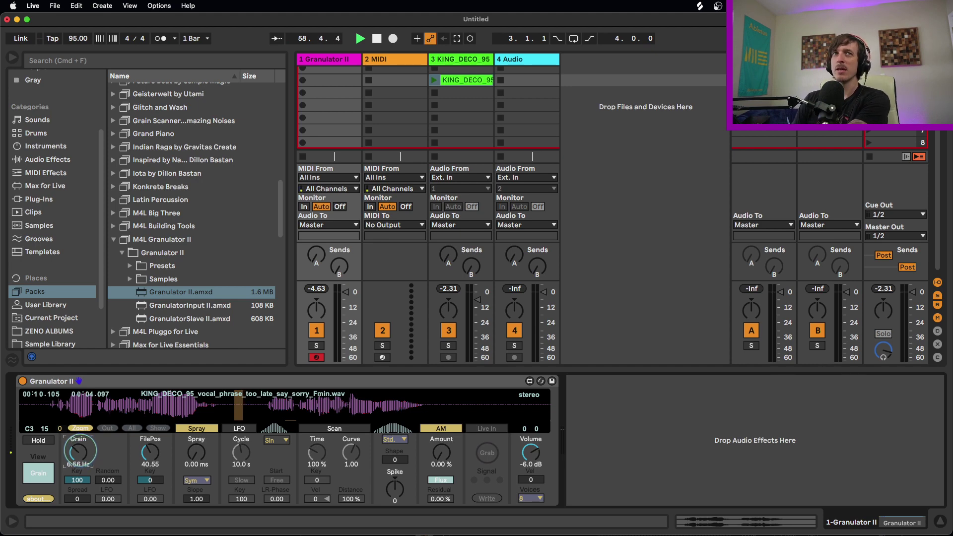
drag(150, 449, 151, 442)
drag(79, 468, 79, 467)
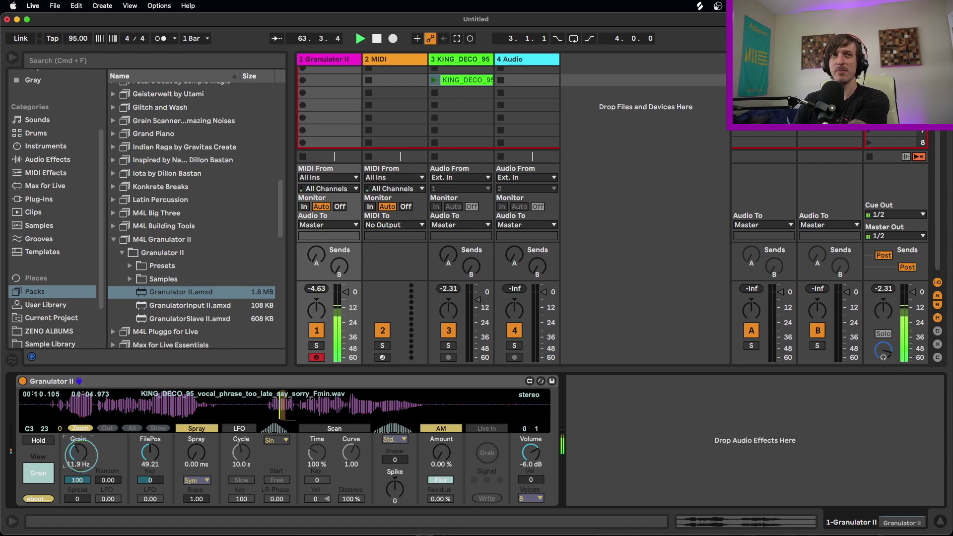
drag(82, 459, 82, 454)
mouse_move(150, 454)
mouse_down()
mouse_move(150, 430)
mouse_move(150, 449)
mouse_up()
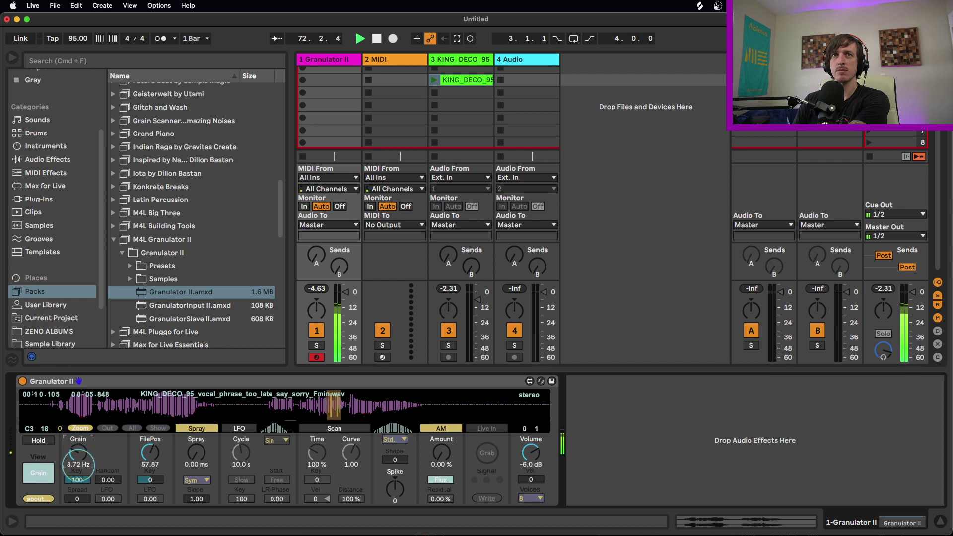
Step: Bring the grain rate down to about 1.89 Hz and FilePos back to 27.95
drag(78, 467, 79, 446)
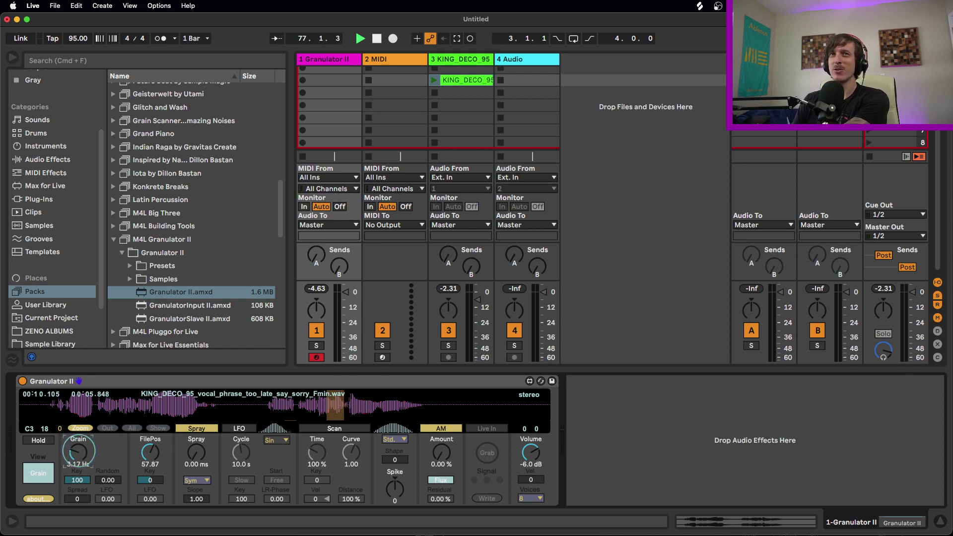
drag(80, 452, 78, 456)
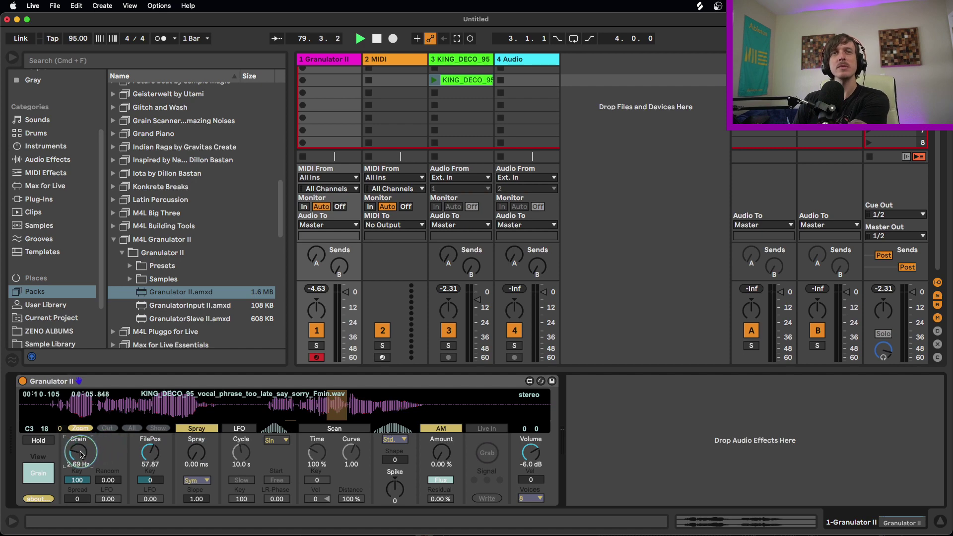
drag(149, 456, 149, 470)
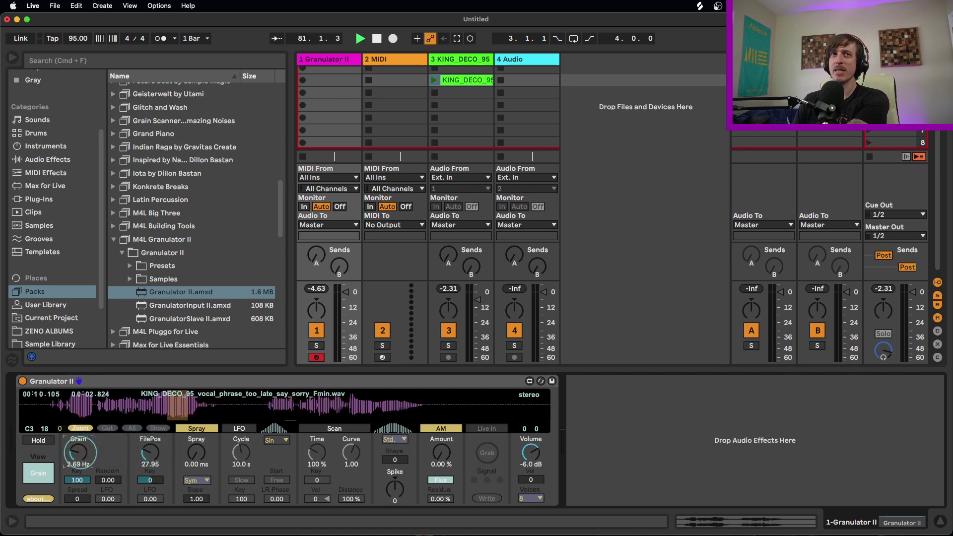
drag(78, 452, 78, 455)
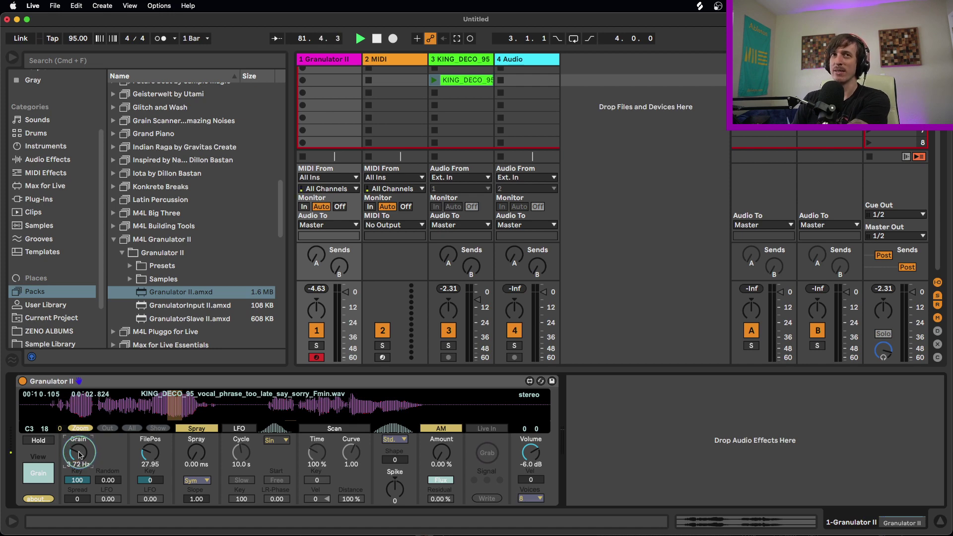
drag(78, 452, 78, 463)
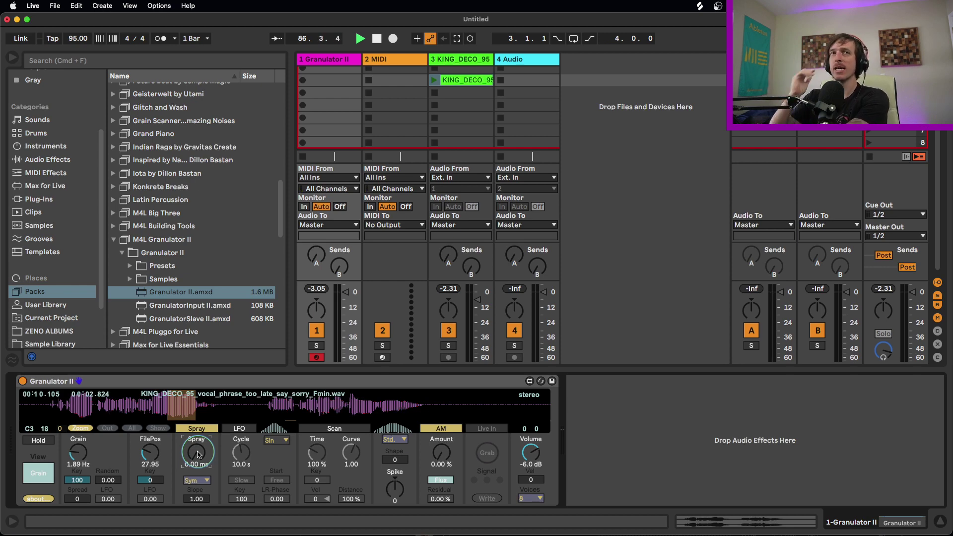
Step: Try spray values from about 112 ms to 471 ms and nudge the grain rate up
drag(197, 454, 185, 401)
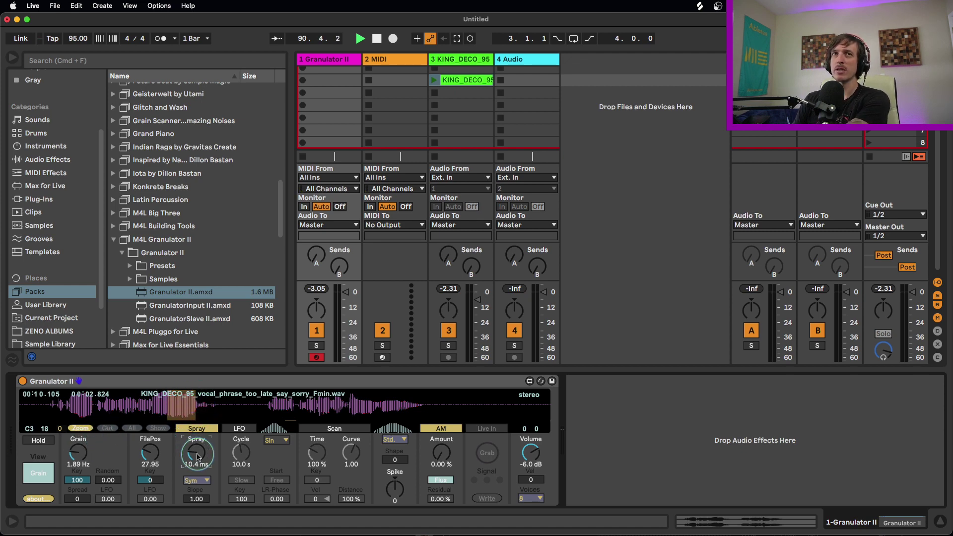
drag(194, 407, 222, 416)
mouse_move(196, 452)
mouse_down()
mouse_move(196, 436)
mouse_move(198, 453)
mouse_up()
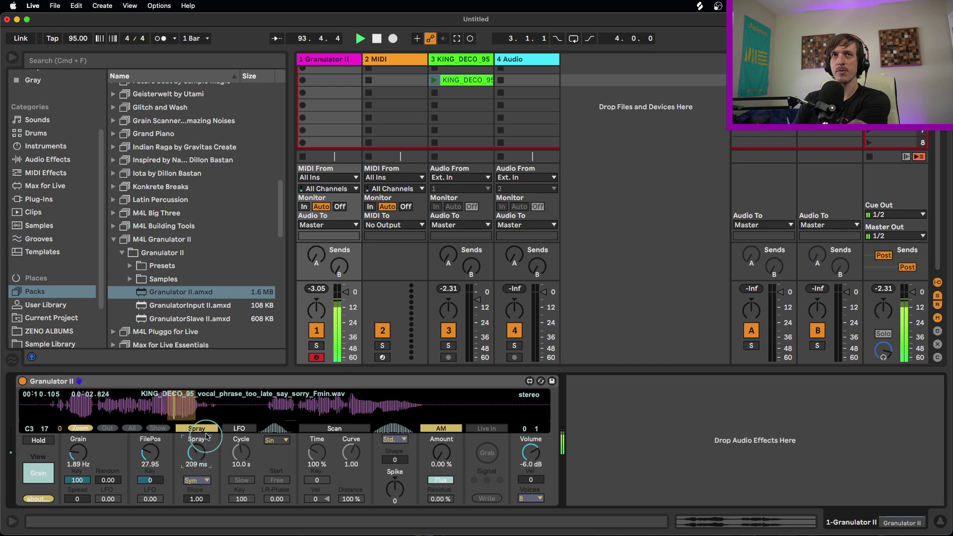
click(212, 415)
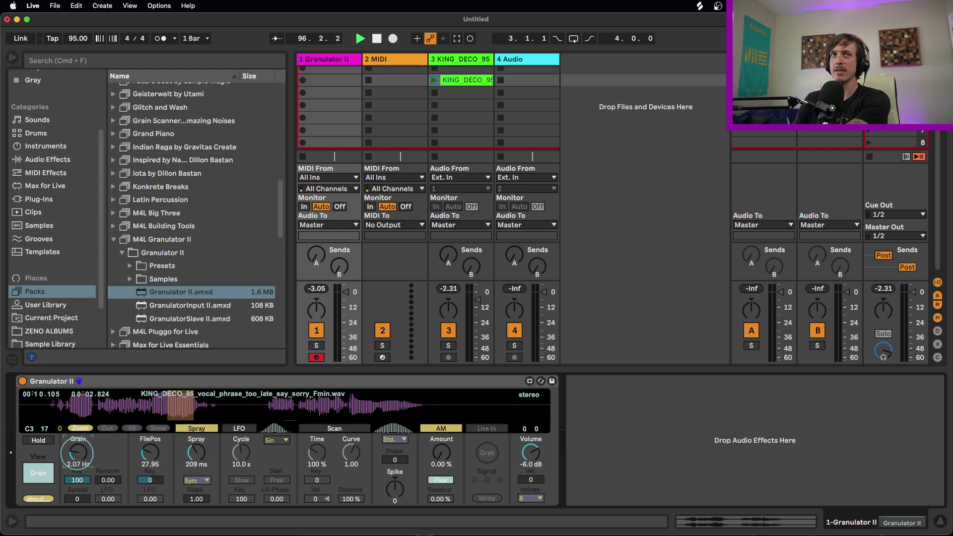
drag(77, 454, 78, 448)
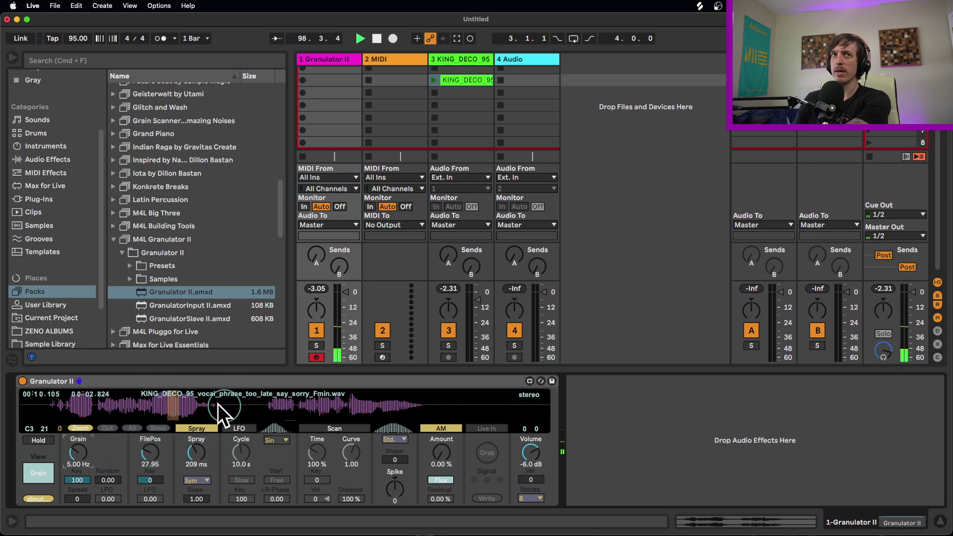
drag(197, 453, 197, 444)
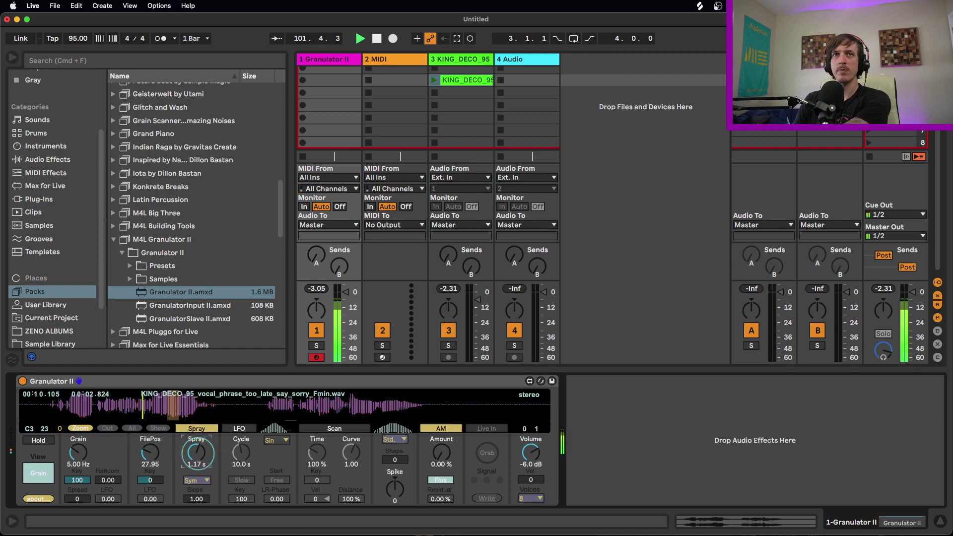
Step: Push spray to about 2 s, then settle grain at 1.42 Hz and spray at 154 ms
drag(197, 453, 197, 442)
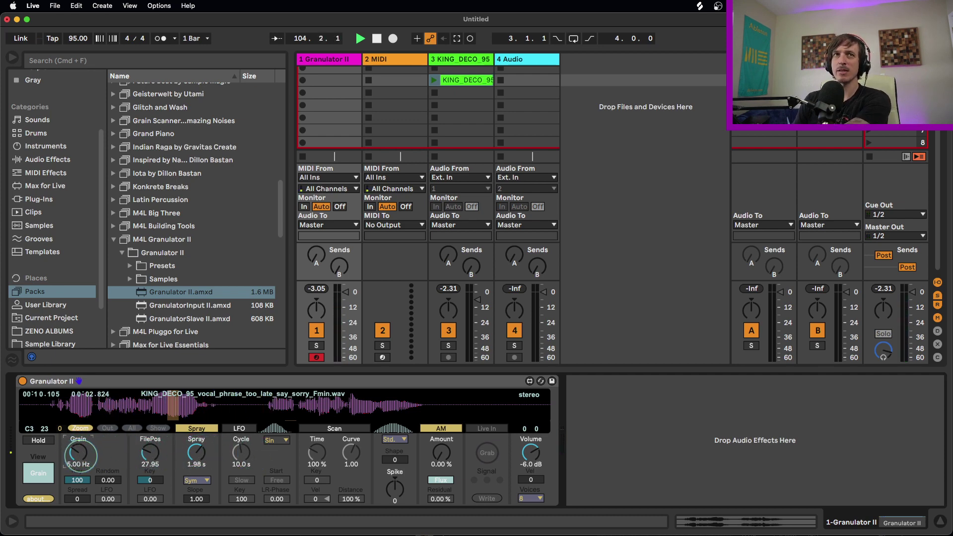
drag(80, 456, 78, 449)
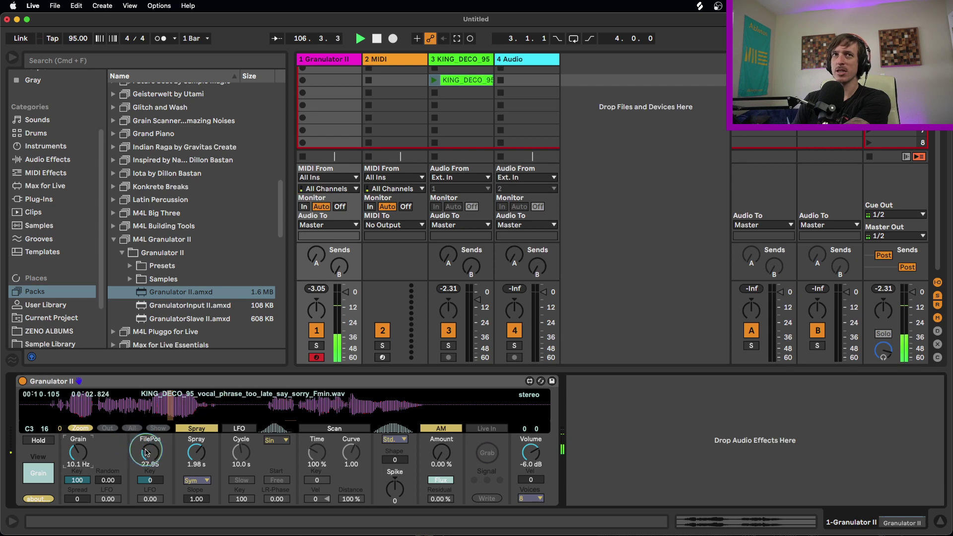
drag(76, 451, 78, 469)
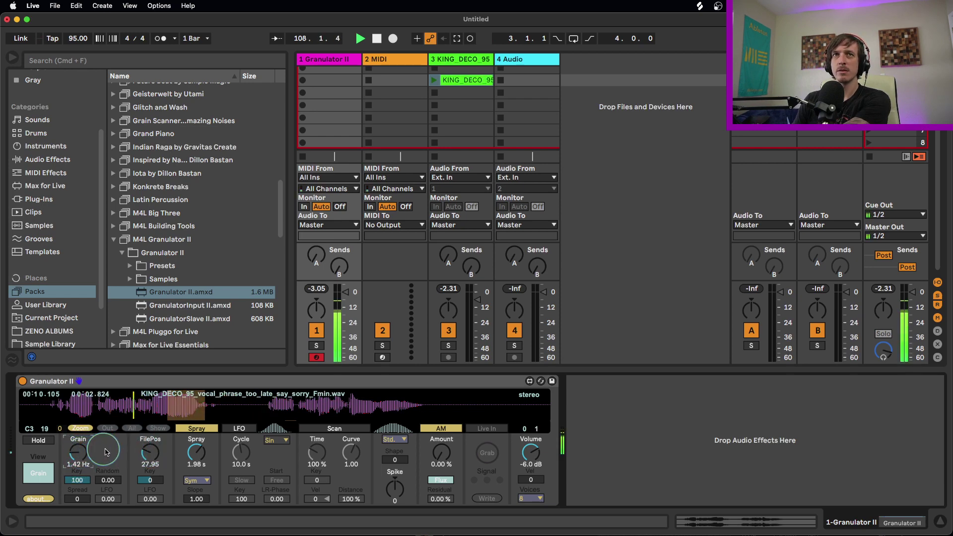
drag(197, 453, 197, 497)
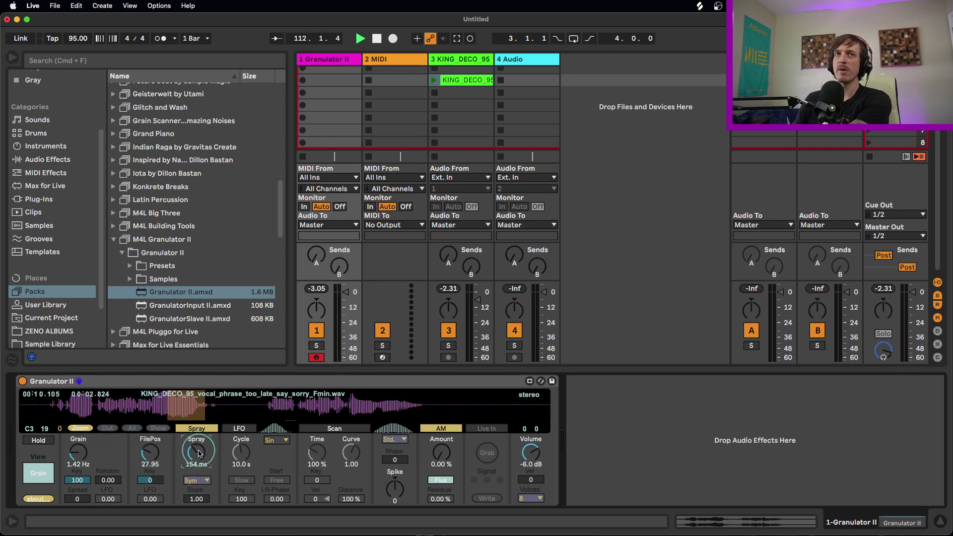
Step: Switch Granulator II's LFO on, comparing the sound with modulation on and off
click(197, 428)
click(237, 429)
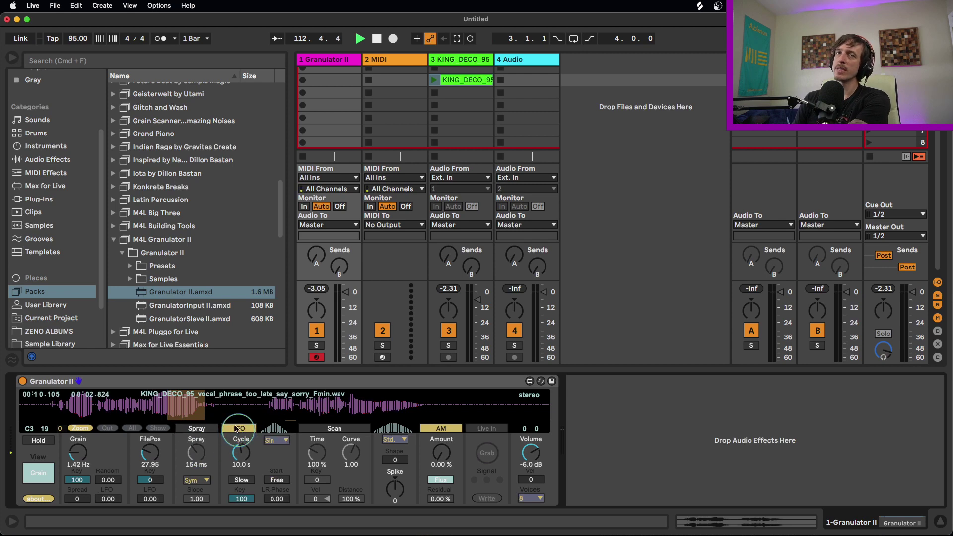
click(246, 429)
click(246, 429)
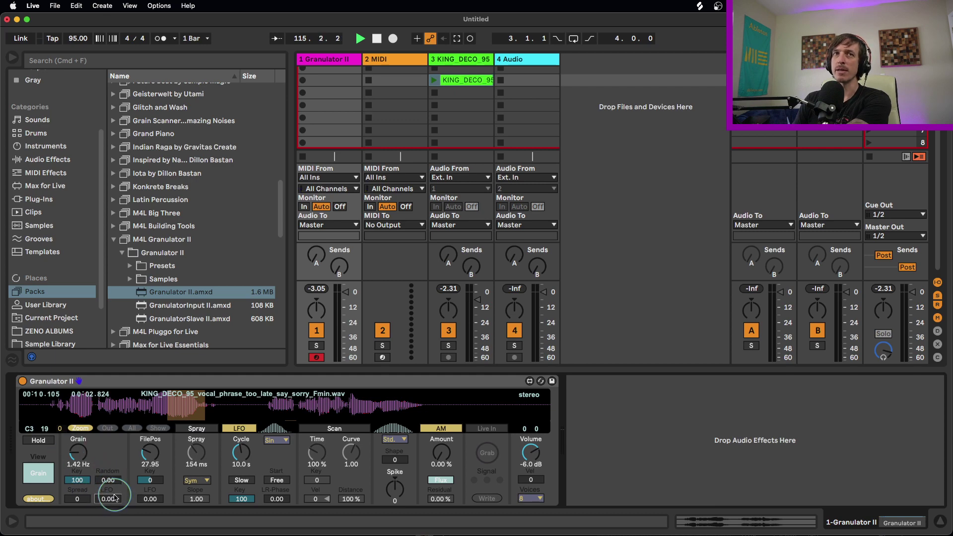
click(191, 430)
click(192, 429)
click(211, 452)
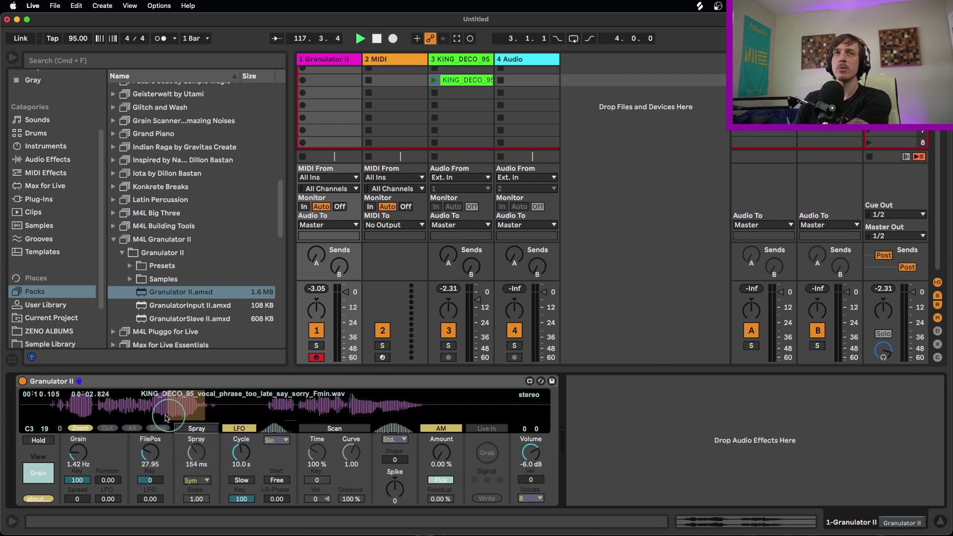
Step: Set grain rate 7.00 Hz, LFO cycle 5.75 s and FilePos LFO depth 10.94
click(78, 453)
drag(78, 453, 79, 439)
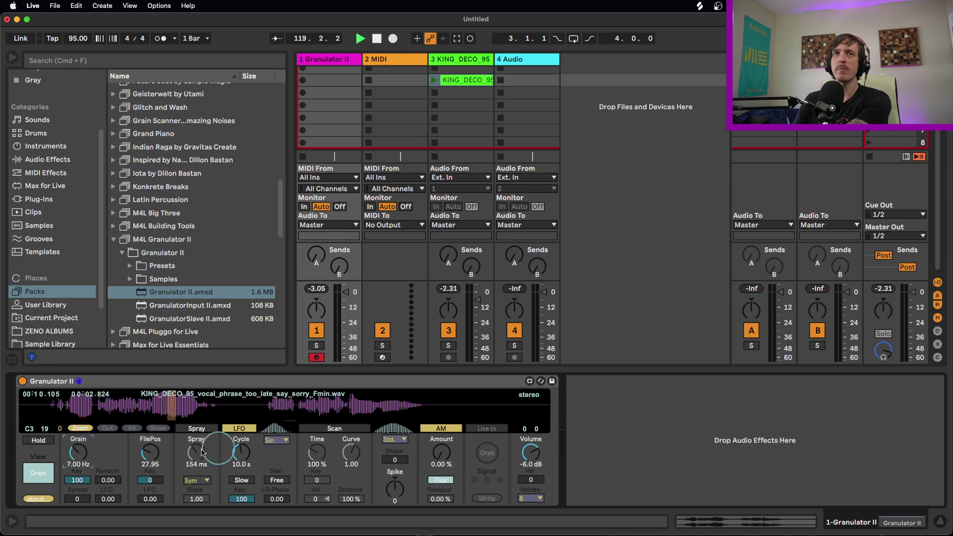
drag(241, 449, 242, 454)
click(276, 441)
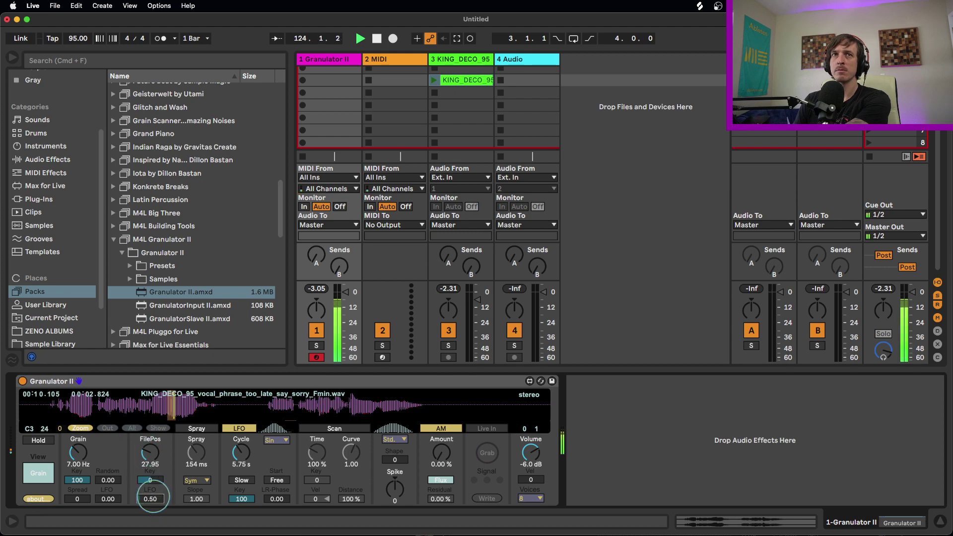
drag(152, 497, 195, 497)
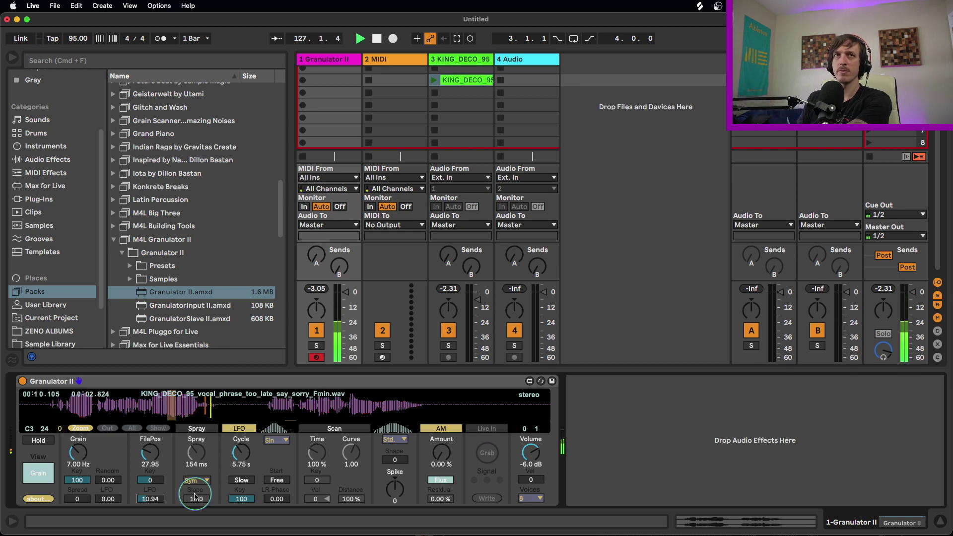
Step: Lower the grain rate, set FilePos to 55.51, and adjust LFO depths to 7.60 (FilePos) and 35.81 (grain)
drag(91, 466, 91, 495)
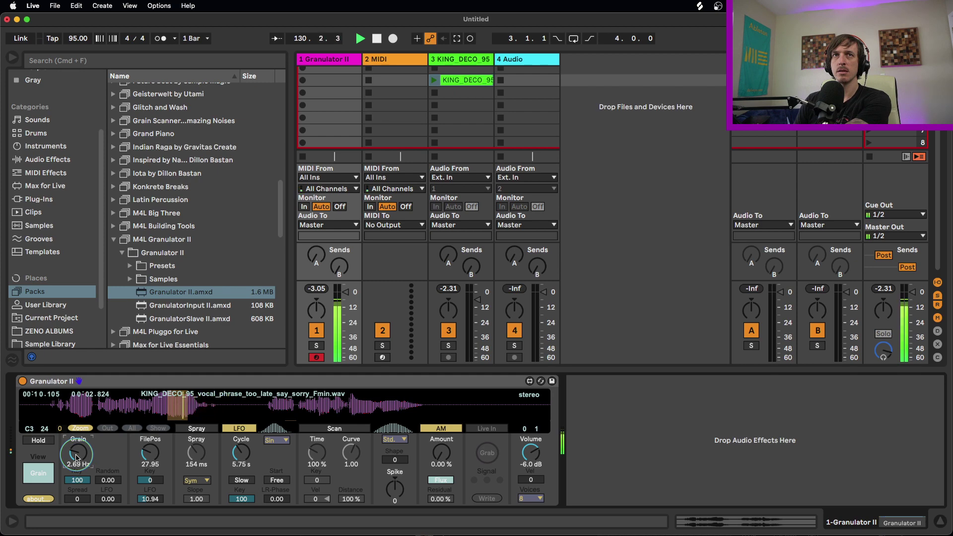
drag(152, 455, 152, 469)
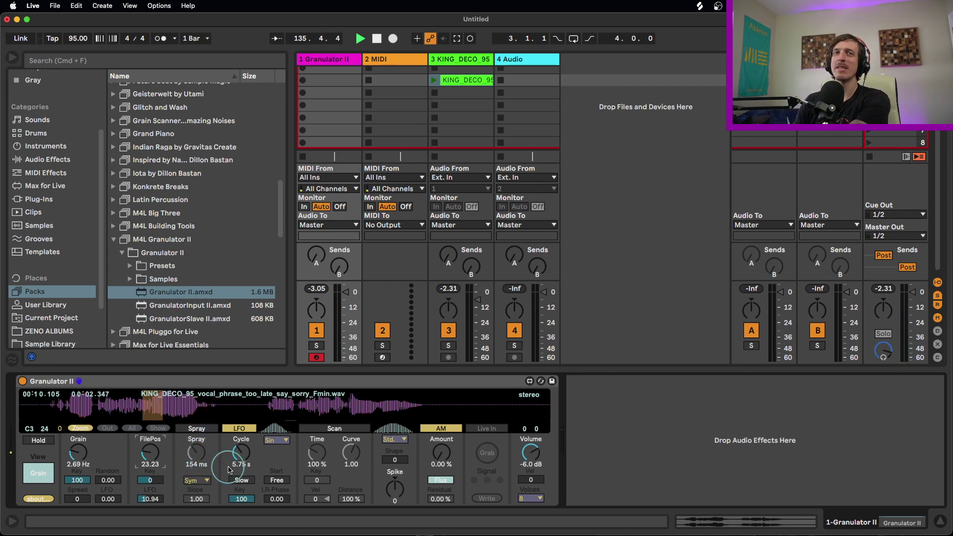
drag(150, 499, 156, 485)
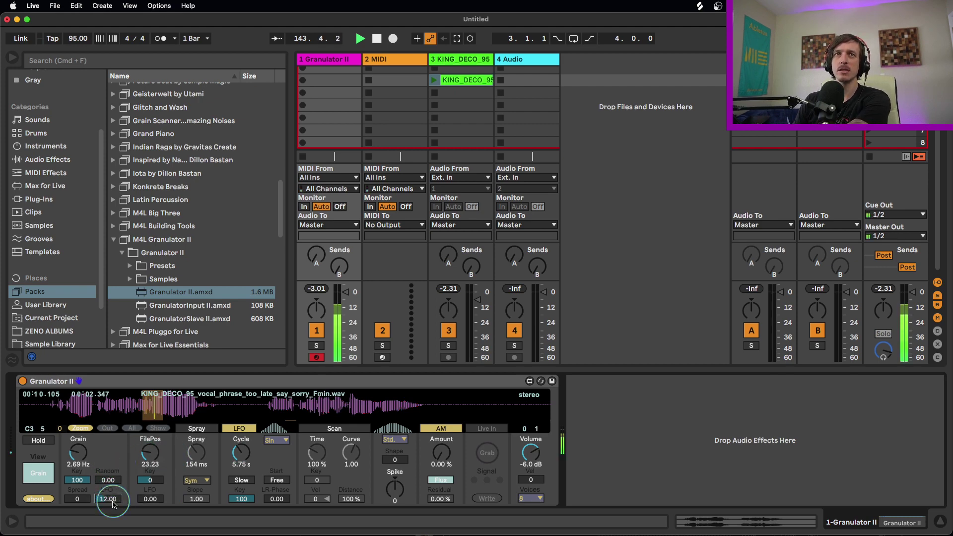
drag(112, 500, 114, 504)
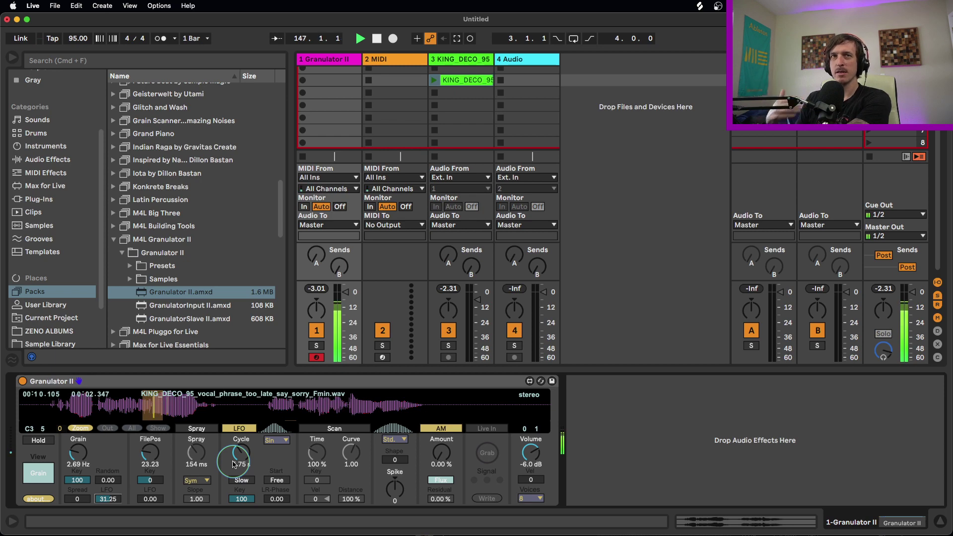
click(150, 452)
drag(150, 462, 150, 436)
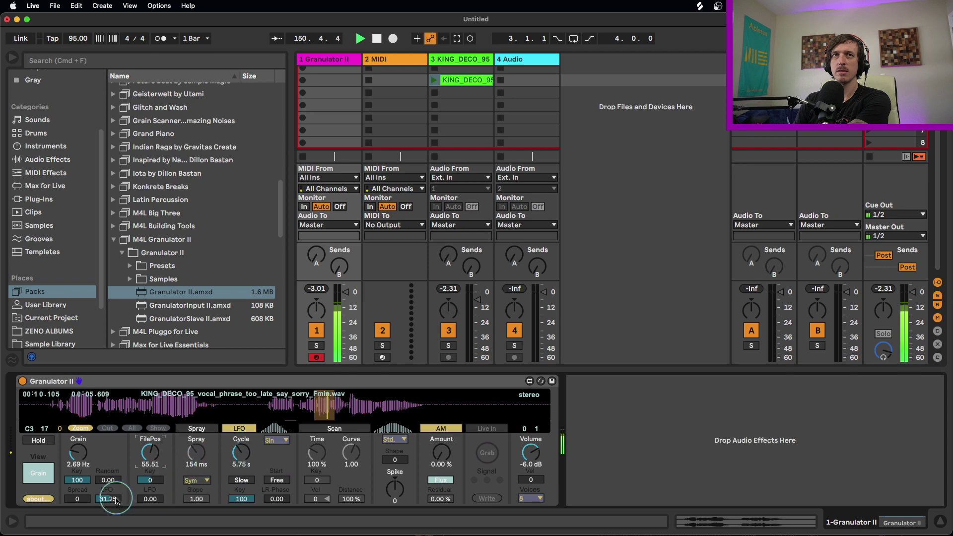
drag(150, 499, 153, 503)
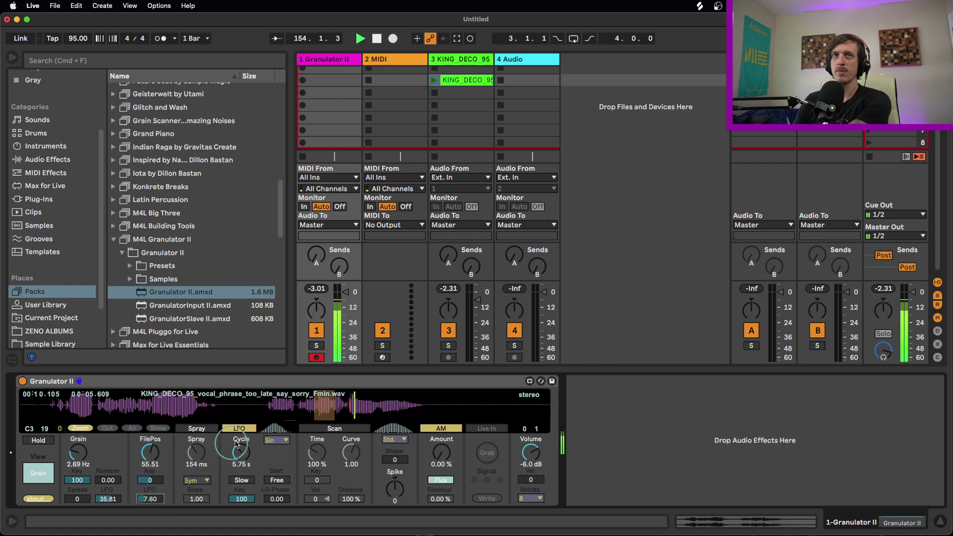
Step: Raise Spray to 397 ms, then turn off spray modulation and the LFO
click(242, 455)
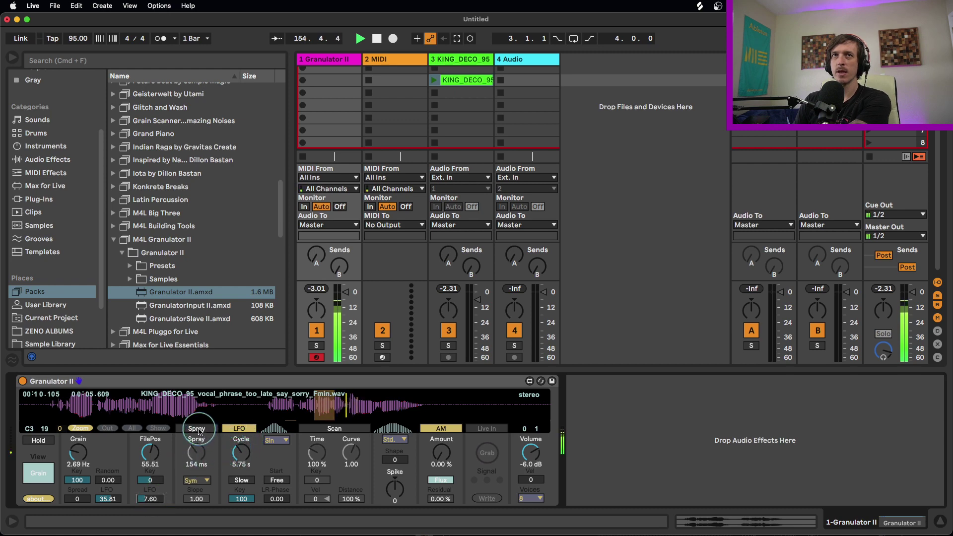
click(197, 453)
scroll(197, 453, up, 5)
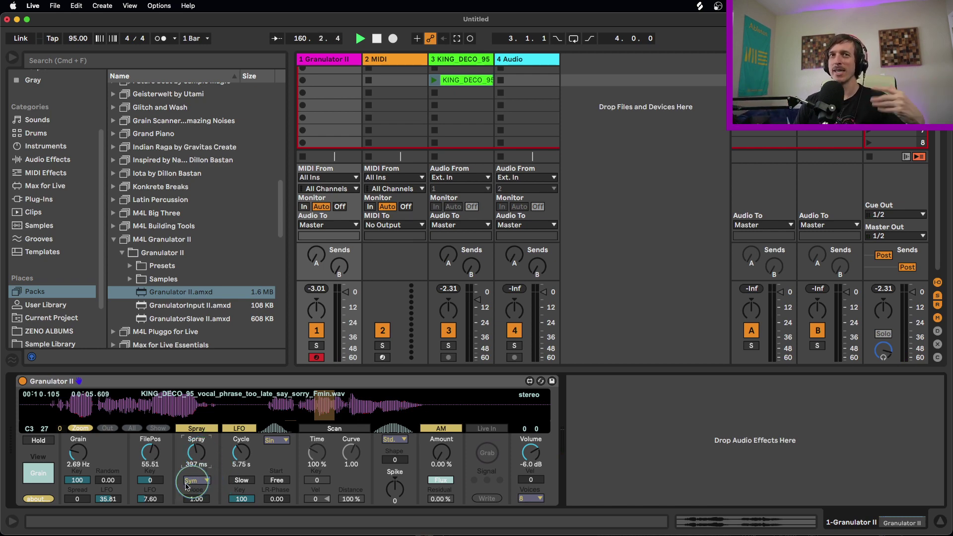
click(199, 429)
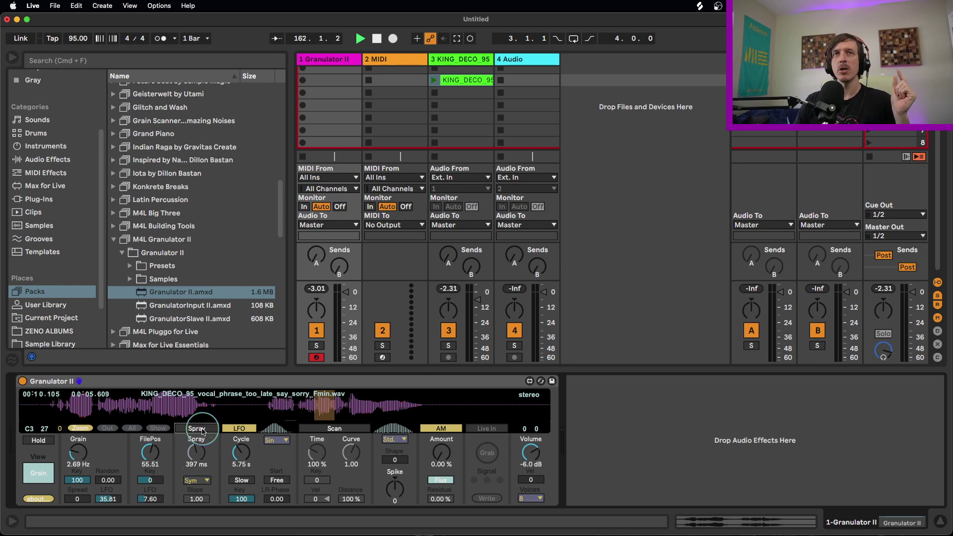
click(232, 430)
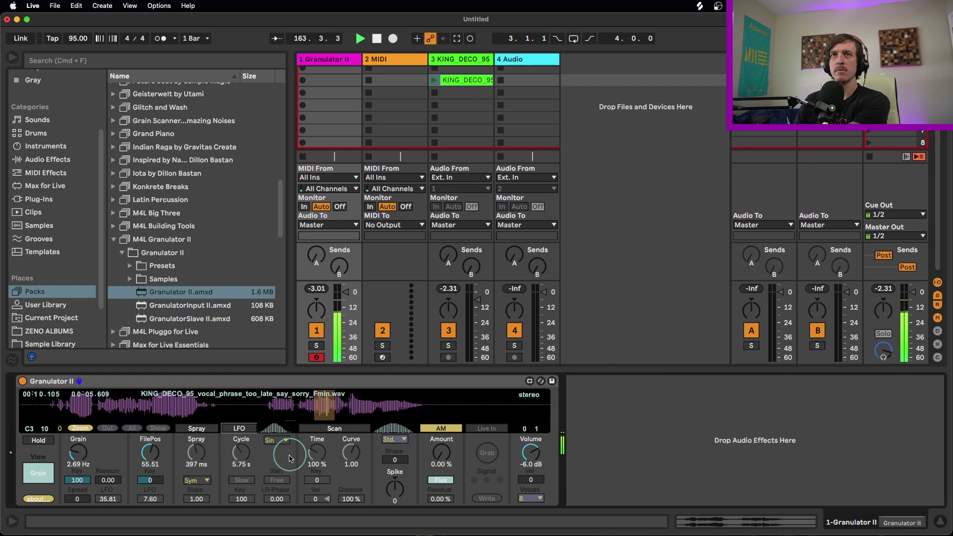
Step: Enable Scan mode, set scan distance to 58.4 % and FilePos to 26.38
click(332, 429)
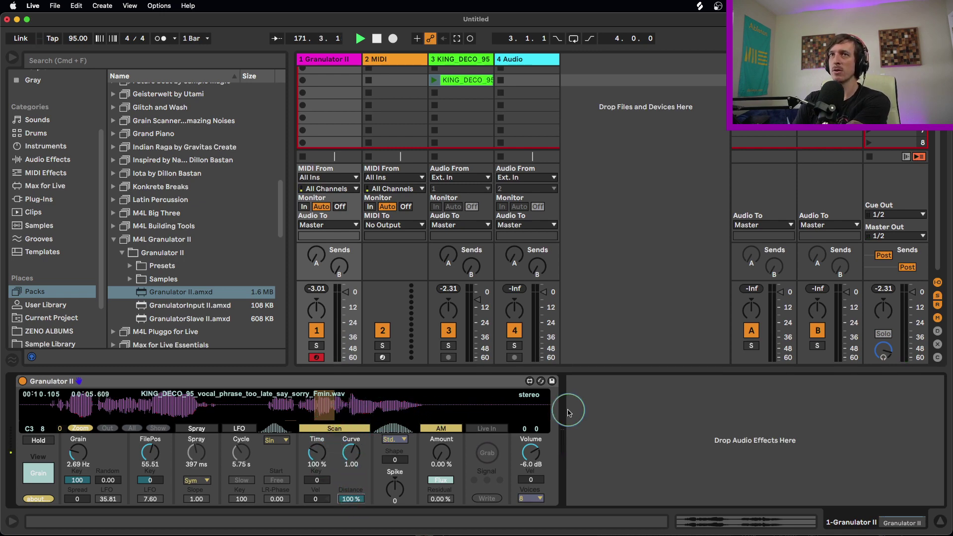
drag(354, 499, 351, 515)
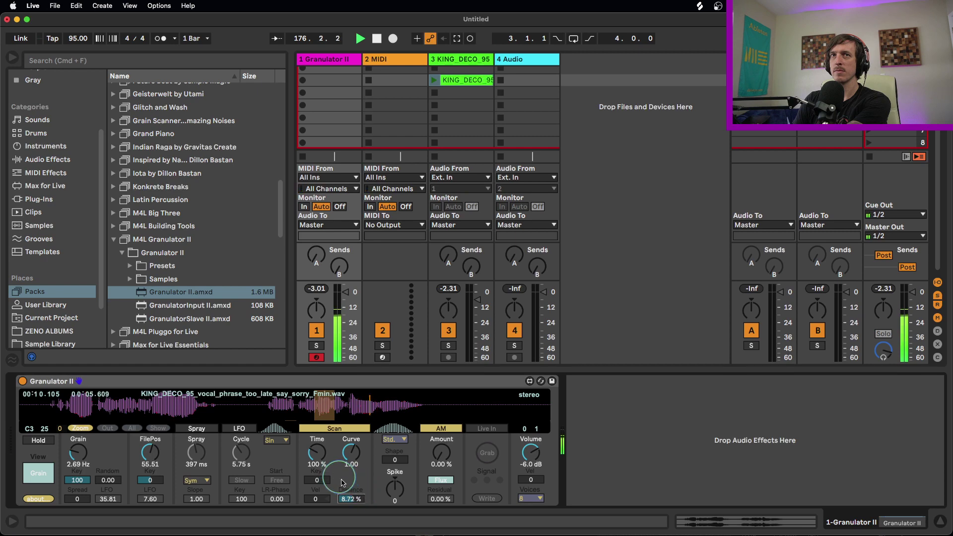
drag(154, 455, 150, 471)
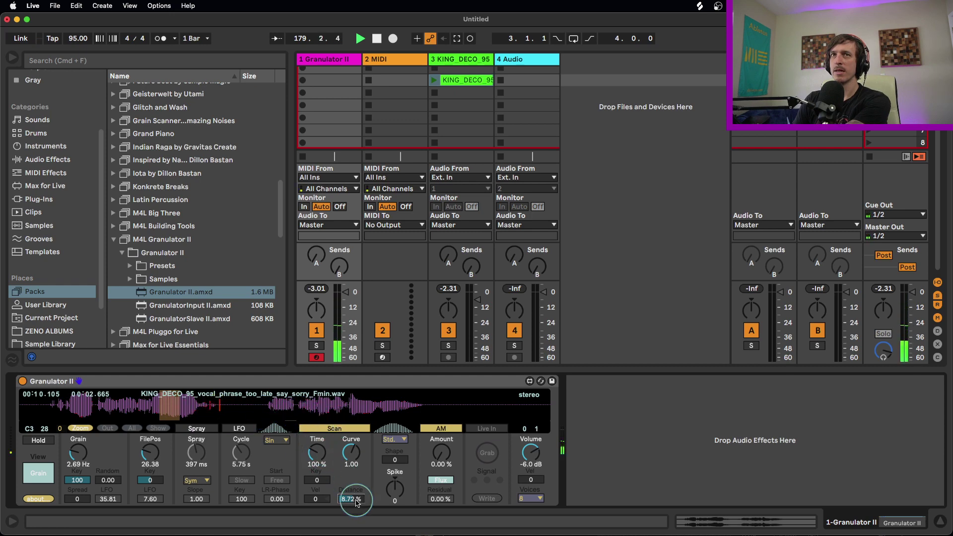
mouse_move(357, 499)
mouse_down()
mouse_move(350, 475)
mouse_move(234, 415)
mouse_move(420, 406)
mouse_move(380, 423)
mouse_move(350, 515)
mouse_up()
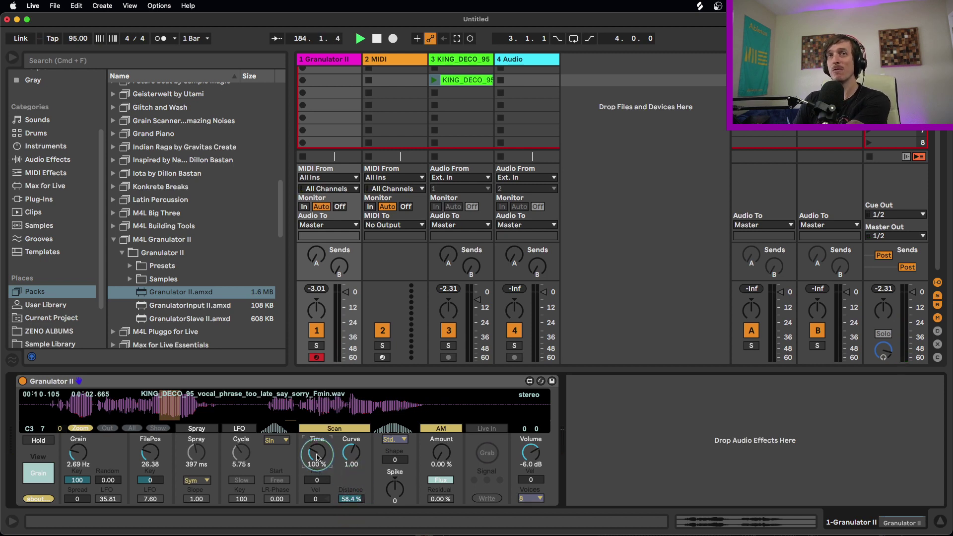
Step: Try several scan time values, settling at 92.3 %
drag(318, 457, 318, 477)
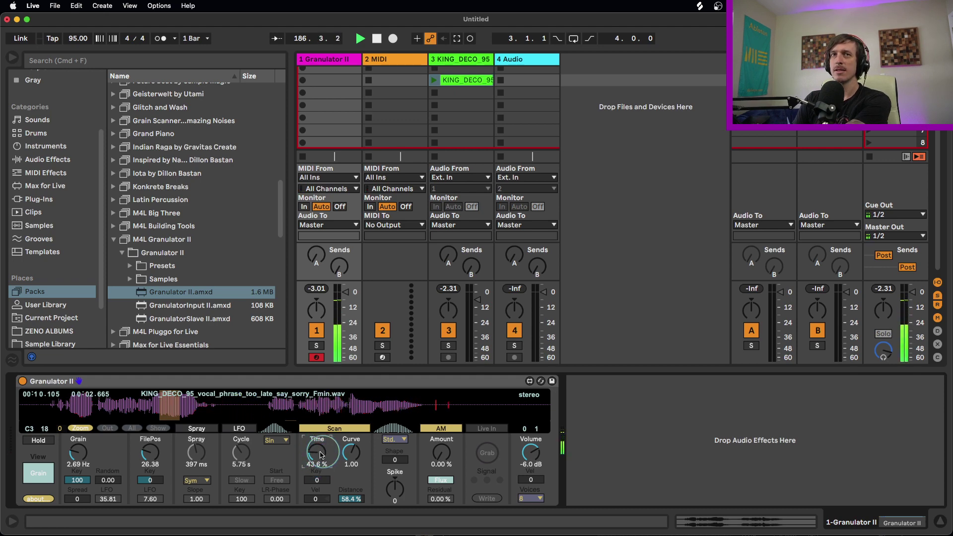
drag(317, 457, 318, 466)
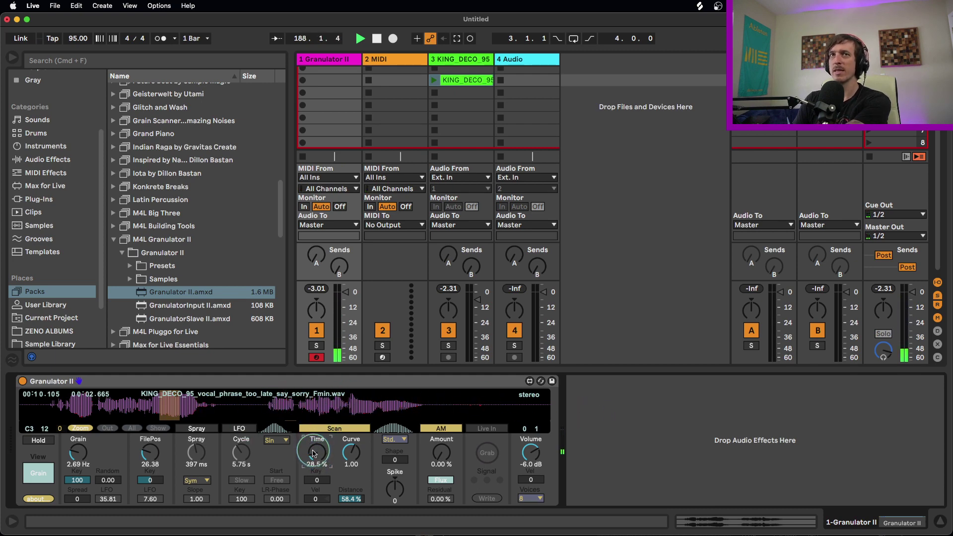
mouse_move(313, 454)
mouse_down()
mouse_move(313, 427)
mouse_move(317, 452)
mouse_up()
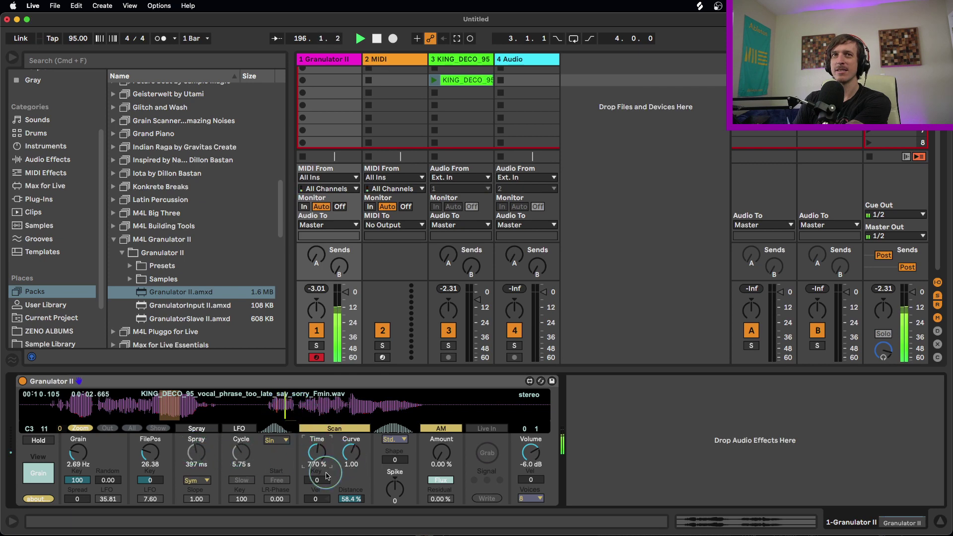
mouse_move(320, 455)
mouse_down()
mouse_move(317, 491)
mouse_move(330, 447)
mouse_move(318, 447)
mouse_move(320, 458)
mouse_up()
click(356, 504)
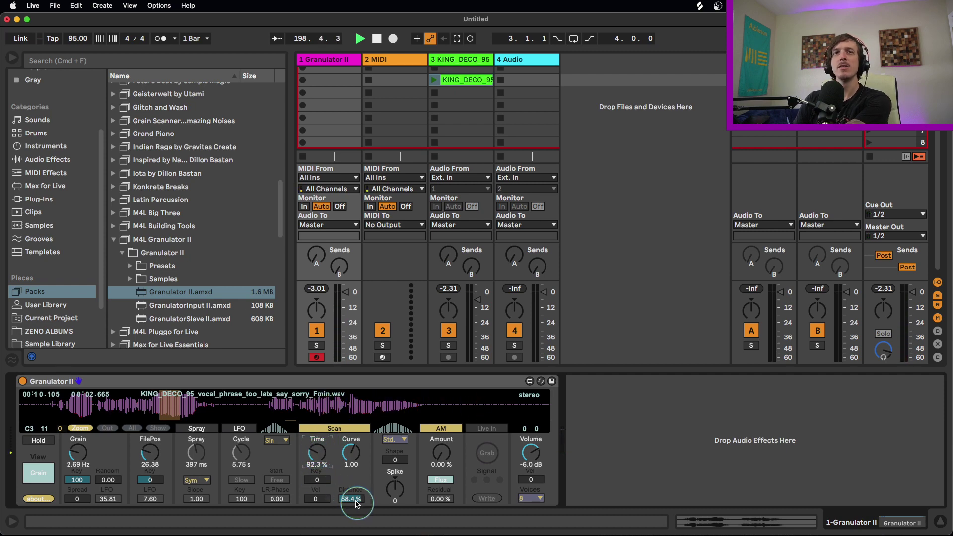
Step: Turn the LFO and spray modulation back on
click(239, 429)
click(196, 429)
click(140, 429)
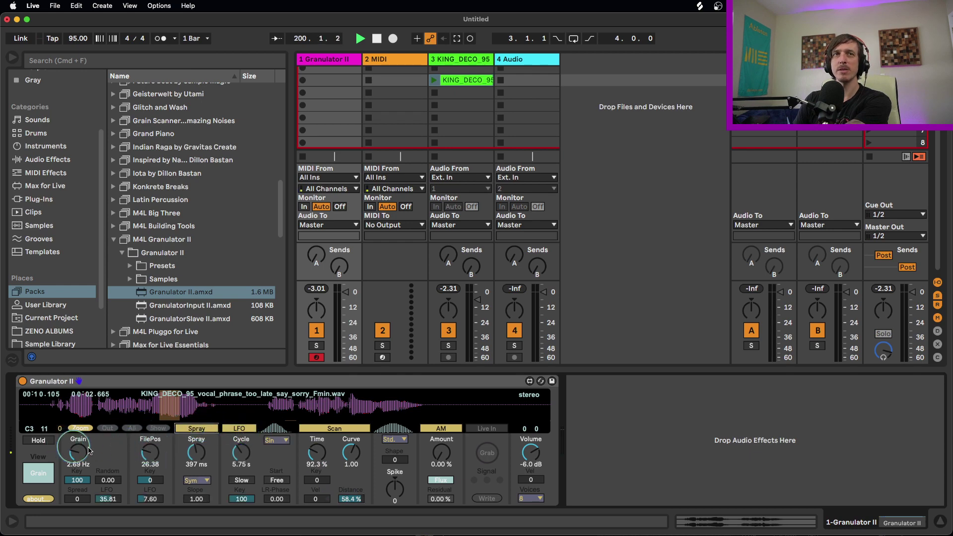
click(314, 460)
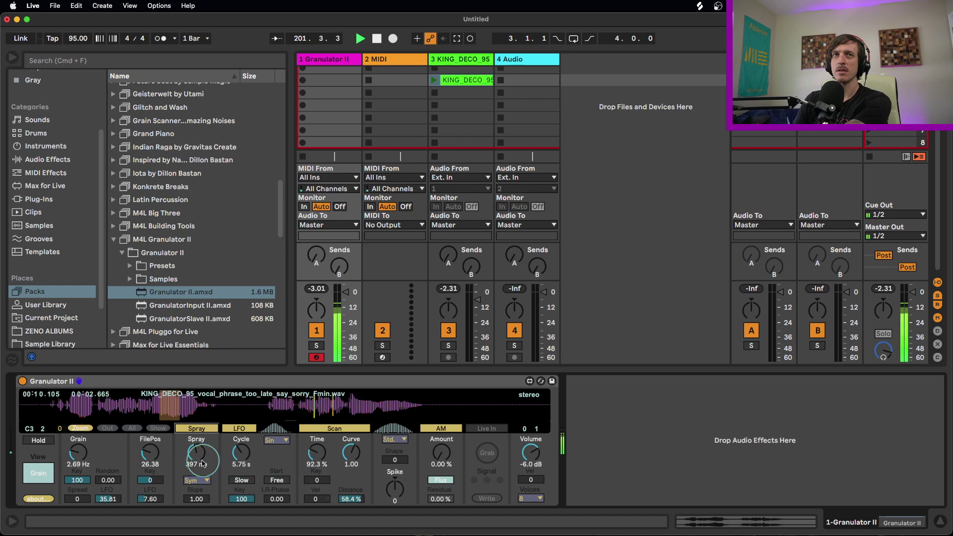
Step: Set scan distance 24.1 %, FilePos 22.44, grain rate 11.9 Hz, and switch Scan off
drag(351, 499, 350, 521)
click(146, 458)
drag(147, 458, 147, 467)
mouse_move(78, 453)
mouse_down()
mouse_move(78, 466)
mouse_move(80, 443)
mouse_up()
click(157, 459)
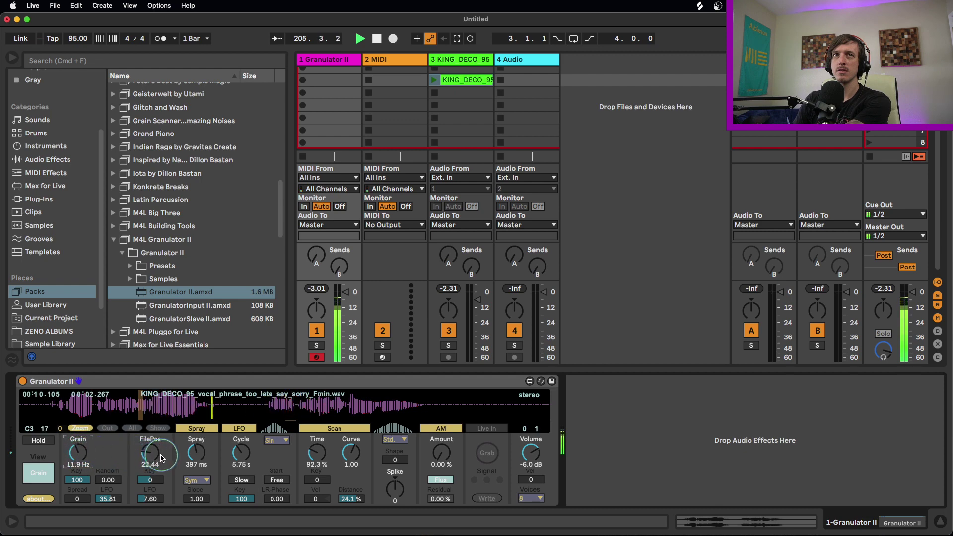
click(340, 429)
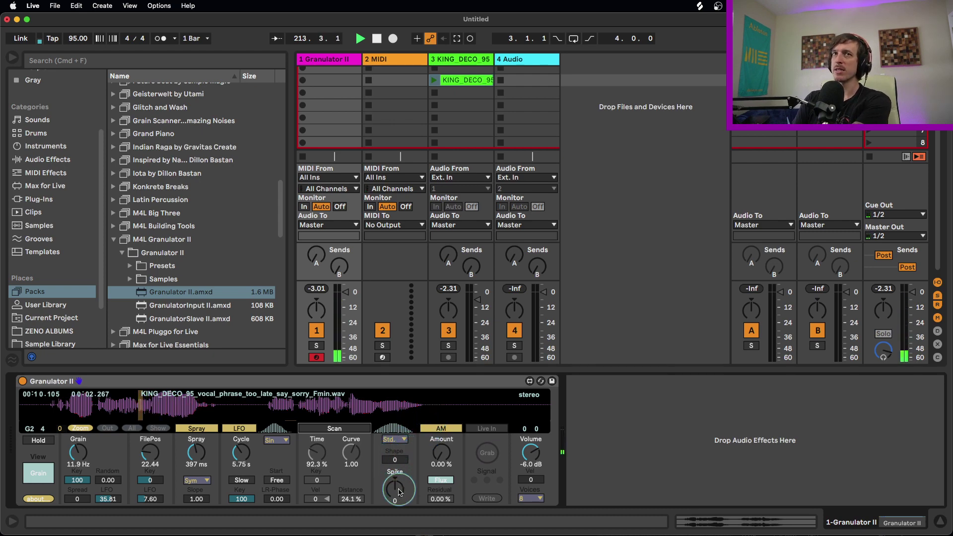
Step: Audition Granulator II's Spike amount, raising it to 26, lowering it, then bringing it back toward zero
drag(395, 491, 395, 484)
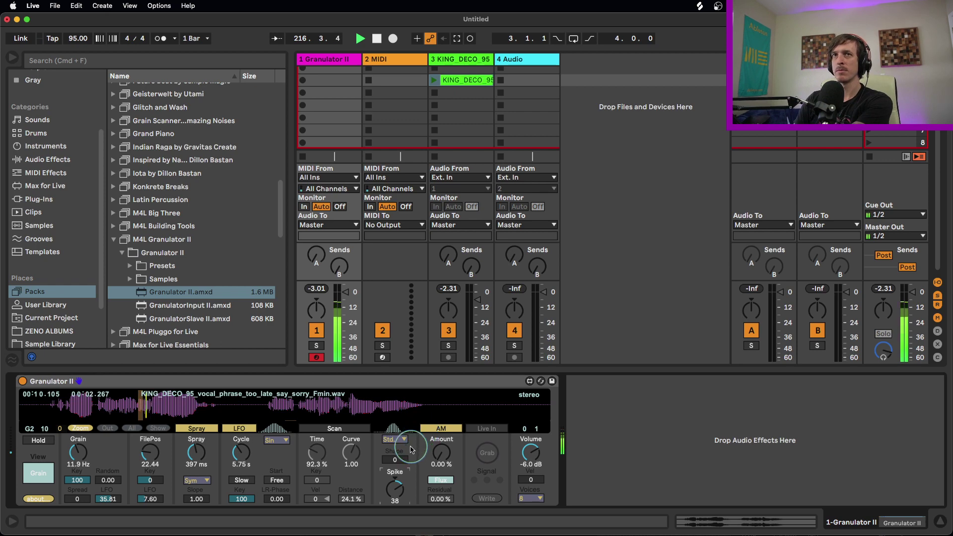
drag(395, 490, 398, 503)
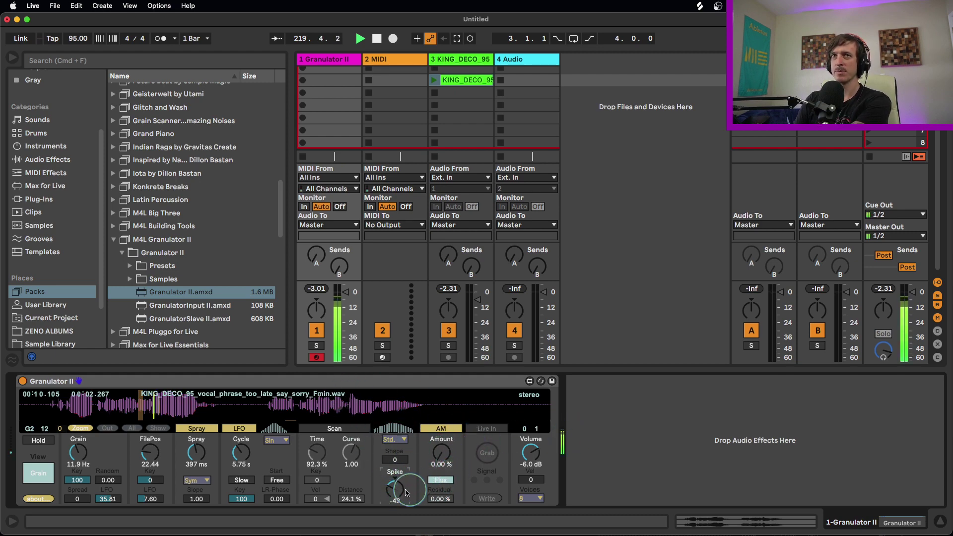
drag(395, 489, 394, 478)
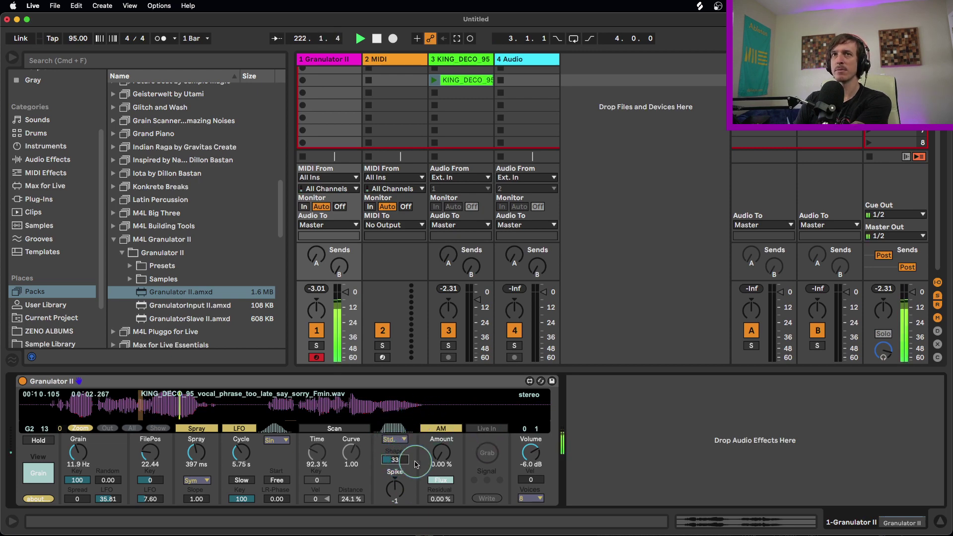
Step: Cycle the grain Shape through Fall, Rise and Noiz, then reset Spike to its default
click(402, 440)
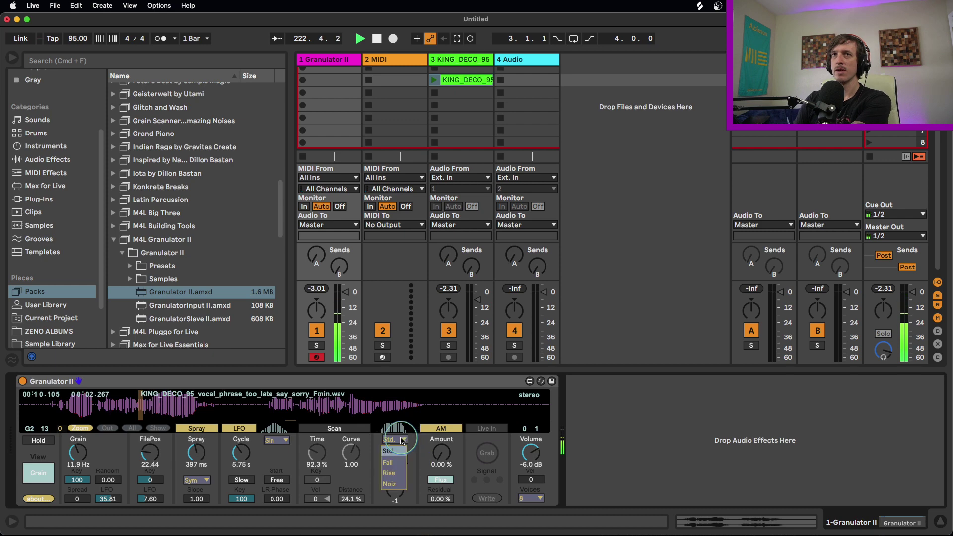
click(388, 462)
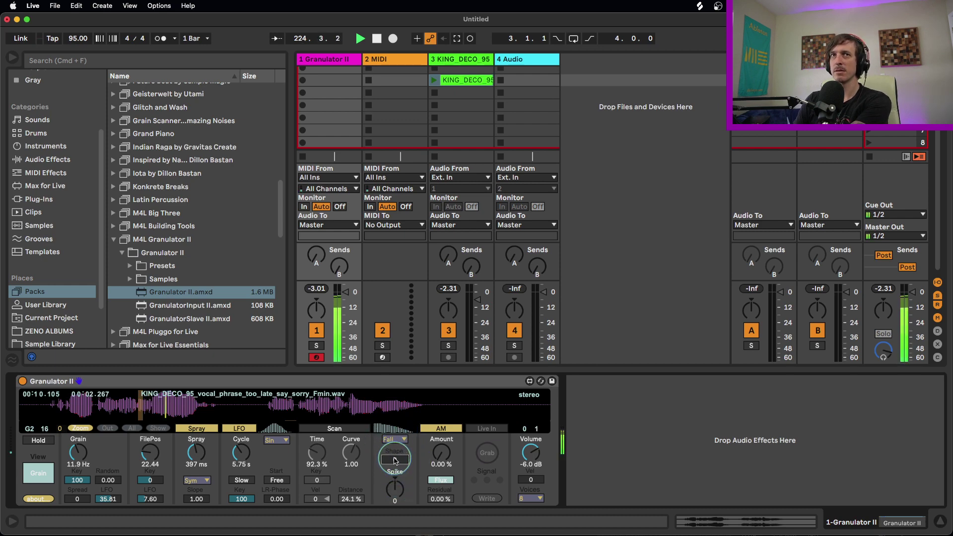
drag(396, 462, 399, 473)
click(399, 440)
click(391, 475)
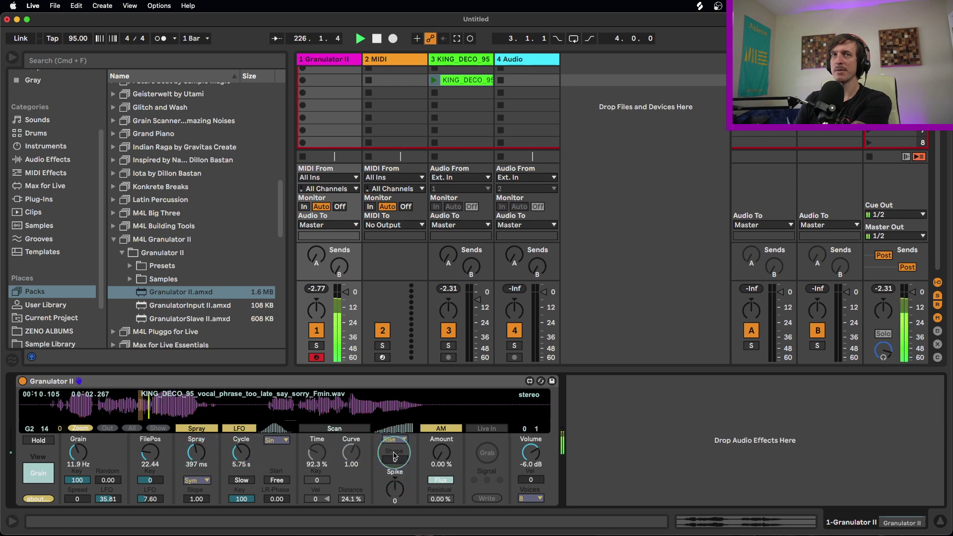
click(399, 441)
click(395, 486)
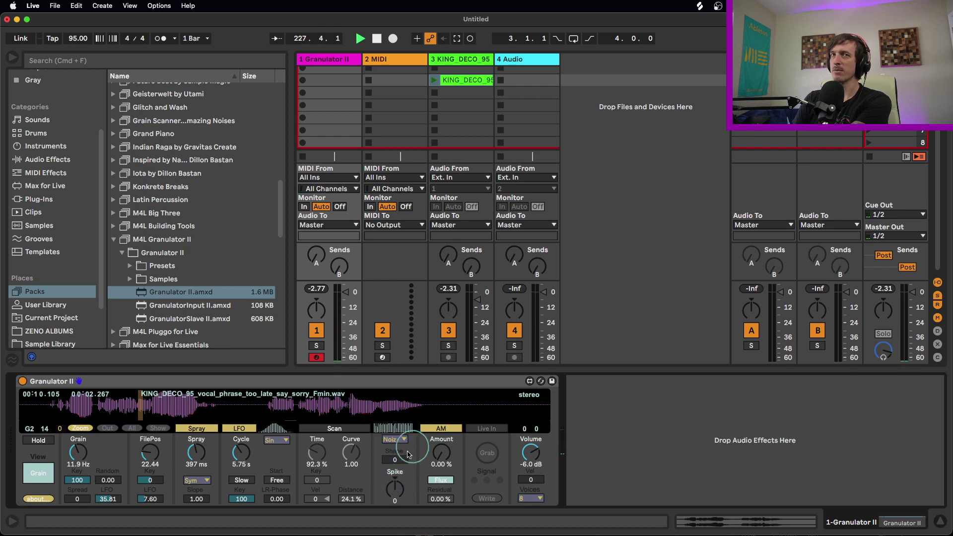
drag(396, 489, 397, 455)
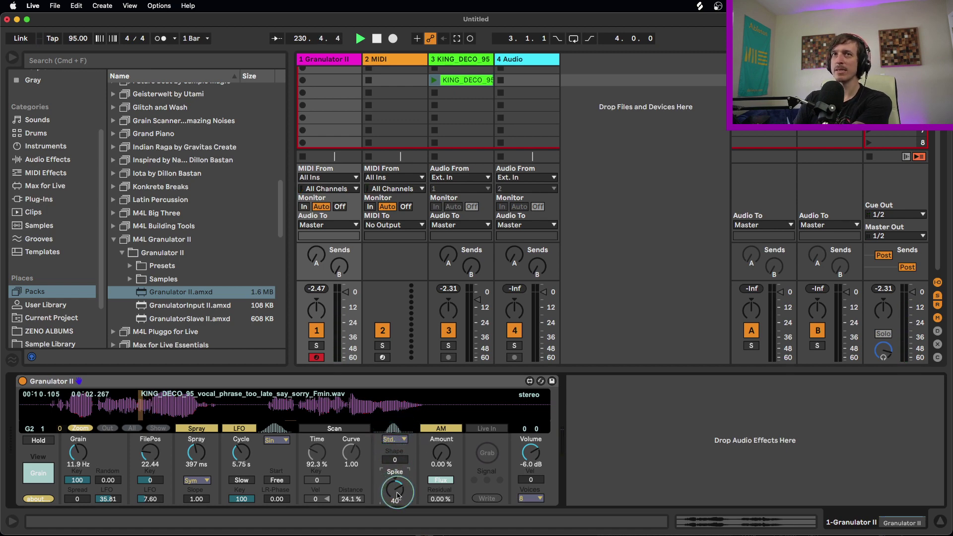
key(Delete)
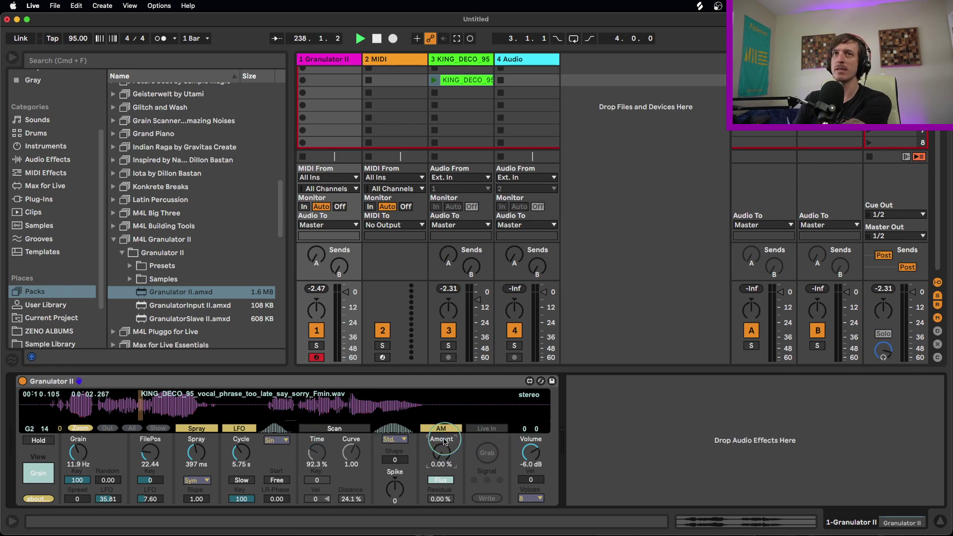
Step: Raise Amount to 83.5%, switch the mode from Flux to Void, and set Residual to 75%
drag(441, 452, 430, 403)
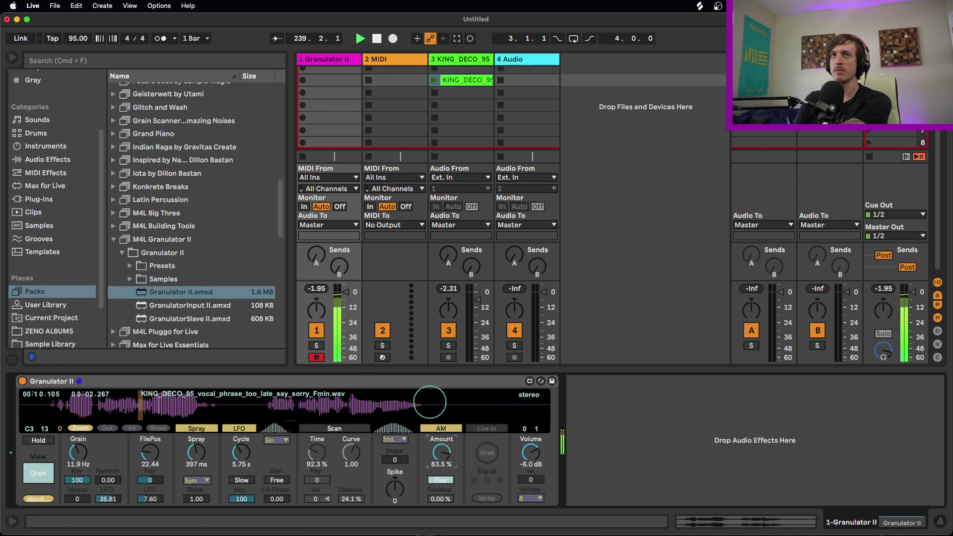
click(446, 484)
drag(441, 499, 449, 502)
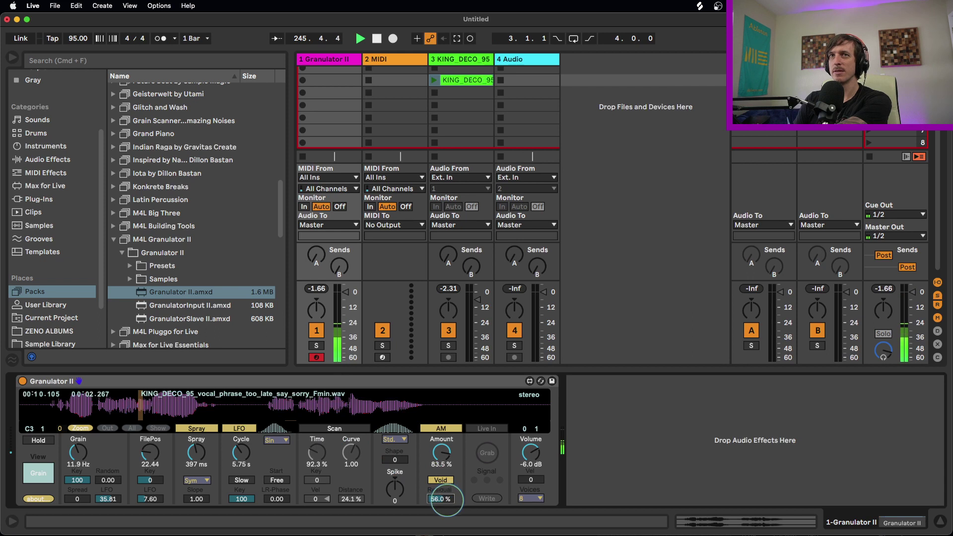
mouse_move(446, 502)
mouse_down()
mouse_move(442, 516)
mouse_move(439, 499)
mouse_move(451, 493)
mouse_up()
Step: Turn Granulator II's AM section off and keep the voice count at 8
click(442, 432)
click(442, 431)
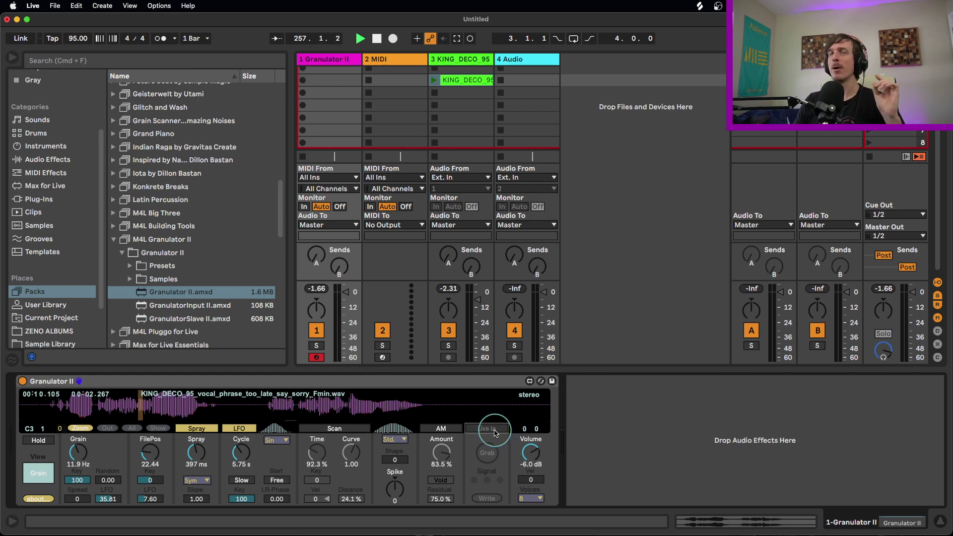
click(536, 453)
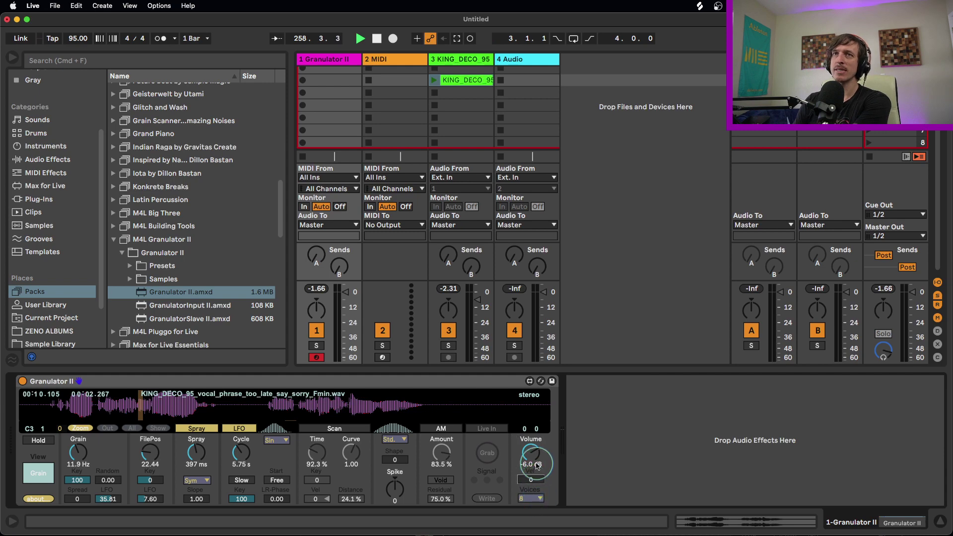
click(540, 499)
click(540, 499)
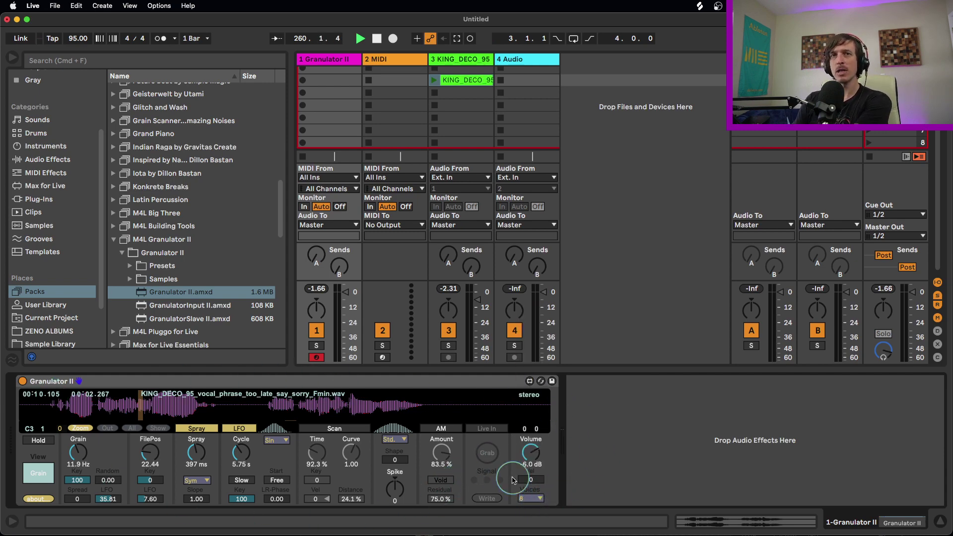
Step: Lengthen the envelope attack, drop the grain rate to 5.00 Hz, disable its LFO, and set Spray to 253 ms
click(46, 476)
click(39, 473)
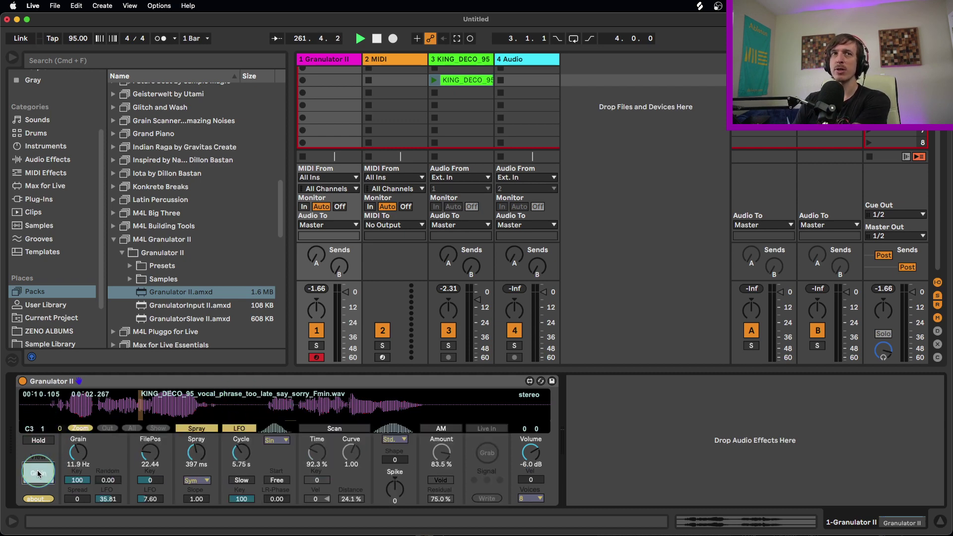
click(39, 474)
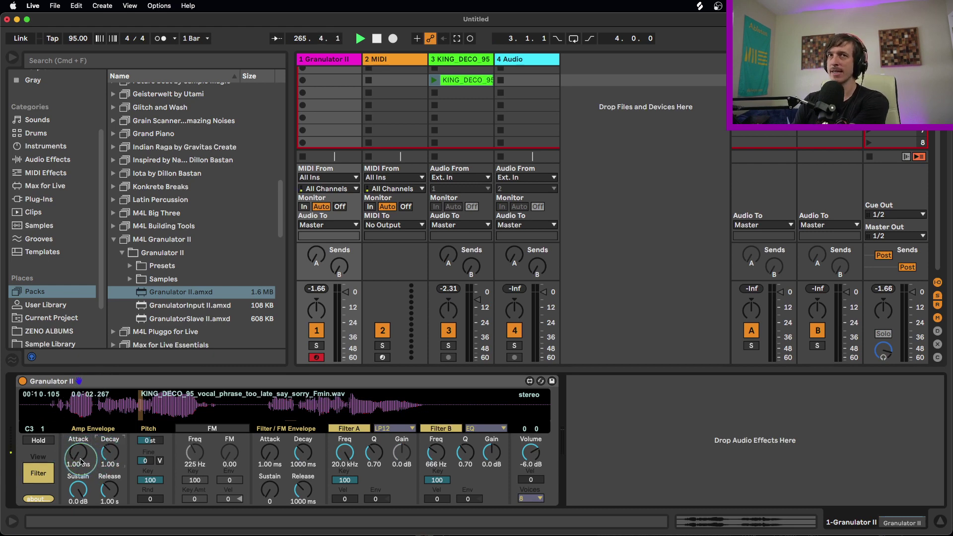
drag(80, 456, 80, 479)
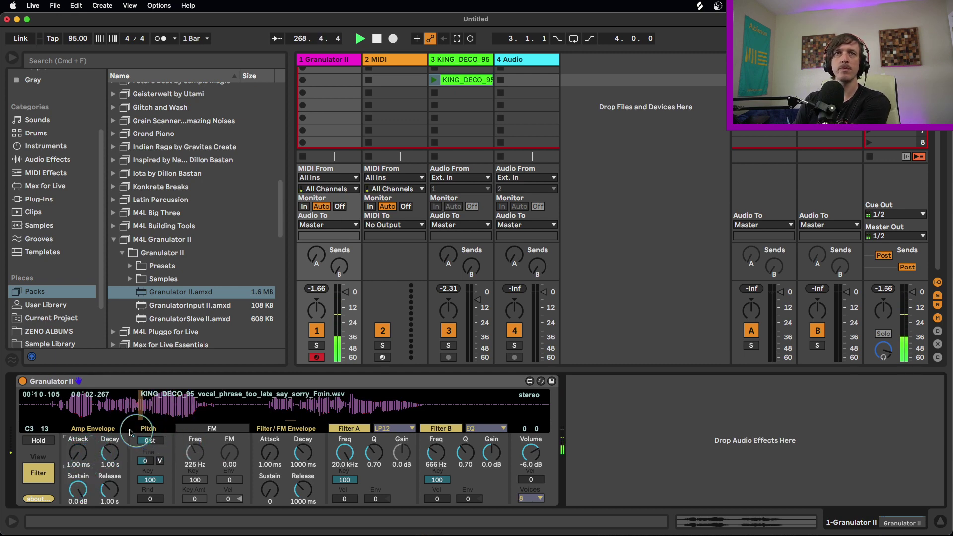
click(38, 473)
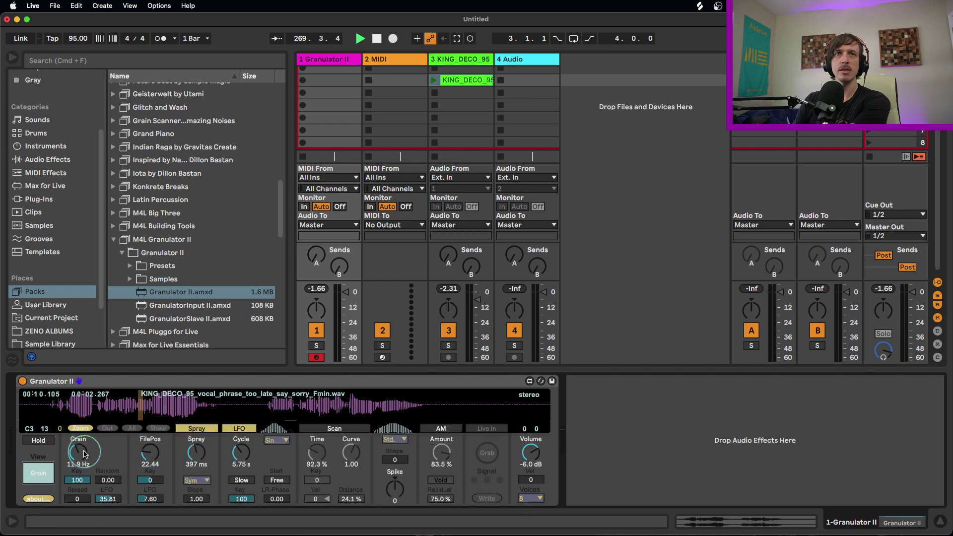
drag(81, 448, 81, 469)
click(239, 429)
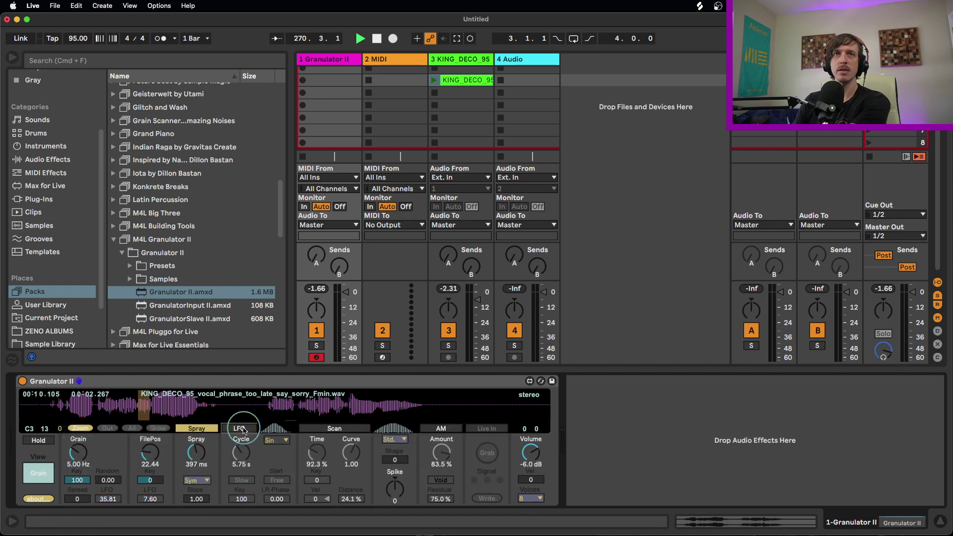
drag(195, 441, 196, 461)
click(34, 474)
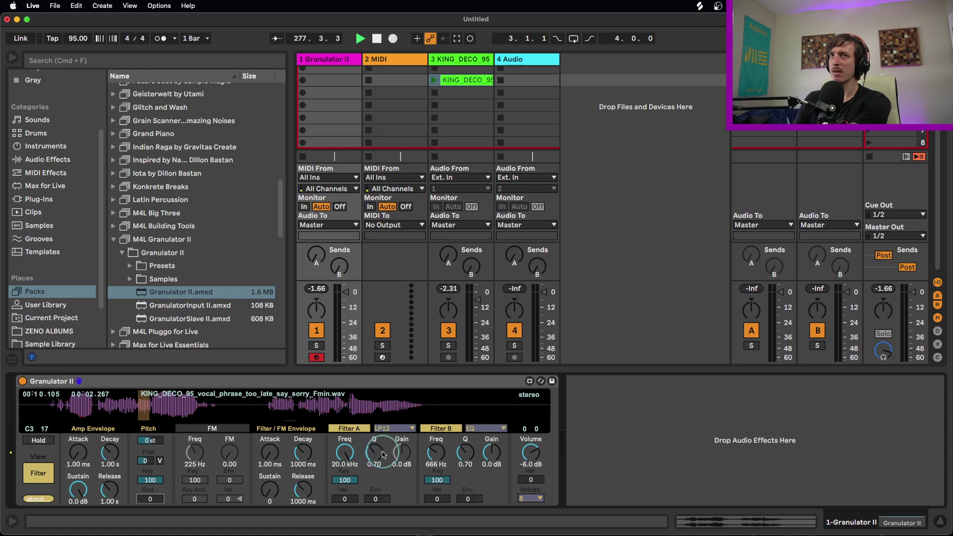
Step: Turn Filter B off and keep Filter A as a low-pass LP12
click(408, 429)
click(407, 429)
click(484, 428)
click(451, 430)
click(450, 430)
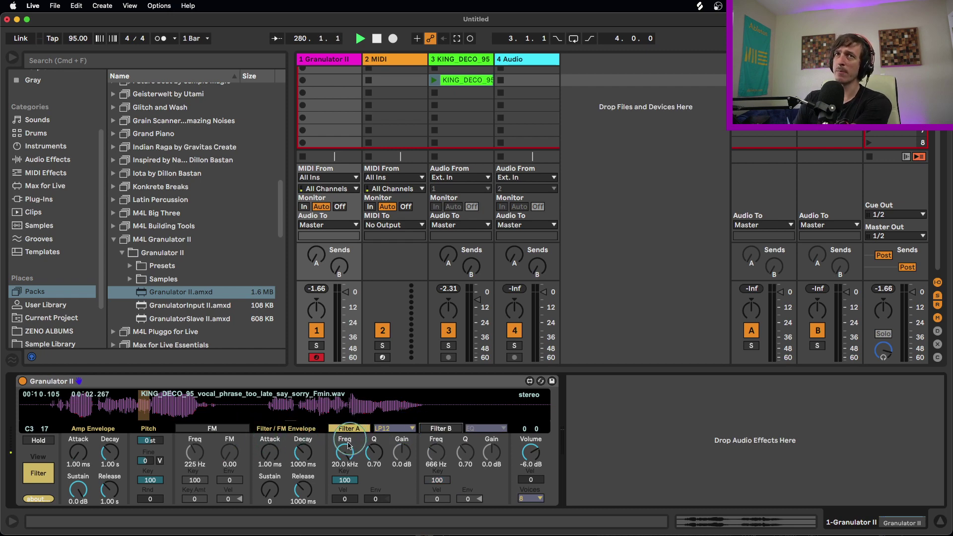
click(399, 428)
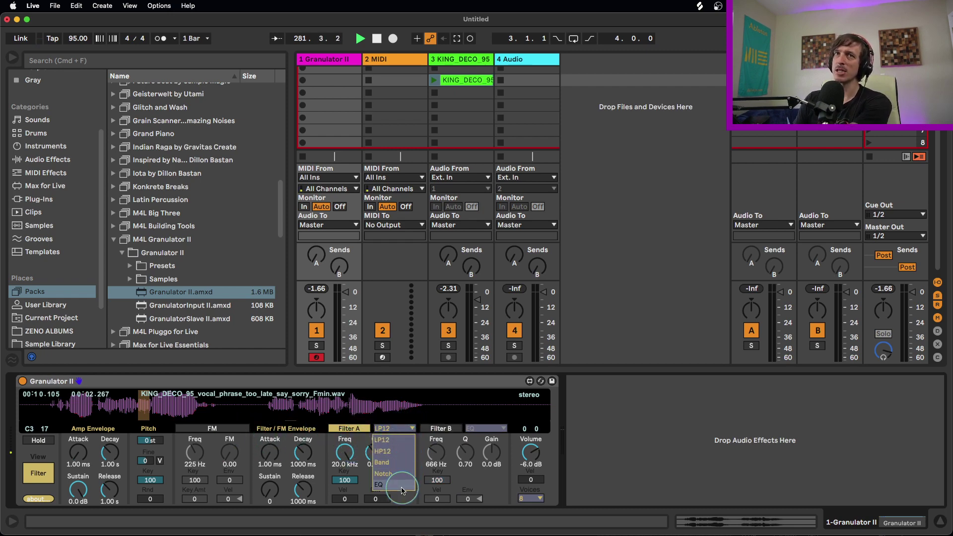
click(395, 441)
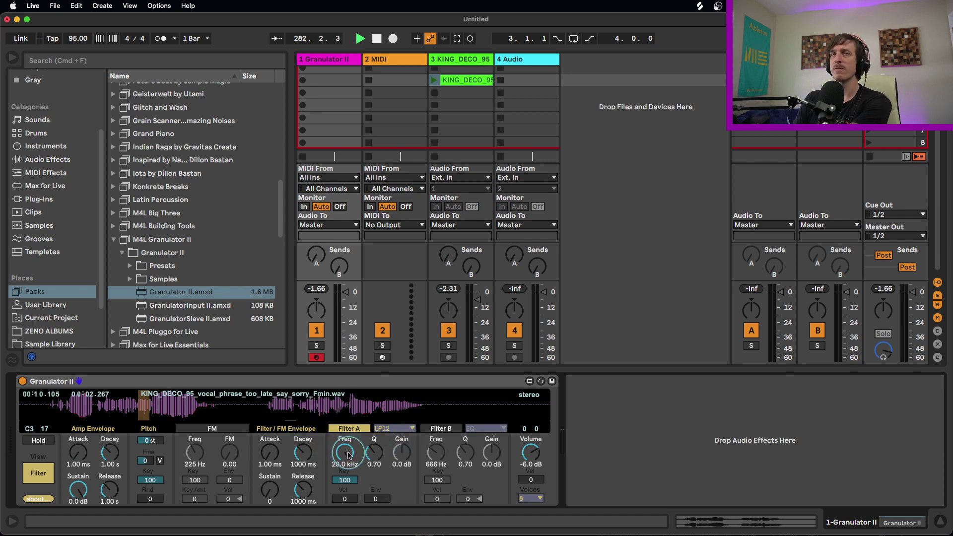
Step: Set Filter A cutoff to 212 Hz, envelope amount 100, and filter envelope decay 392 ms
drag(348, 455, 381, 445)
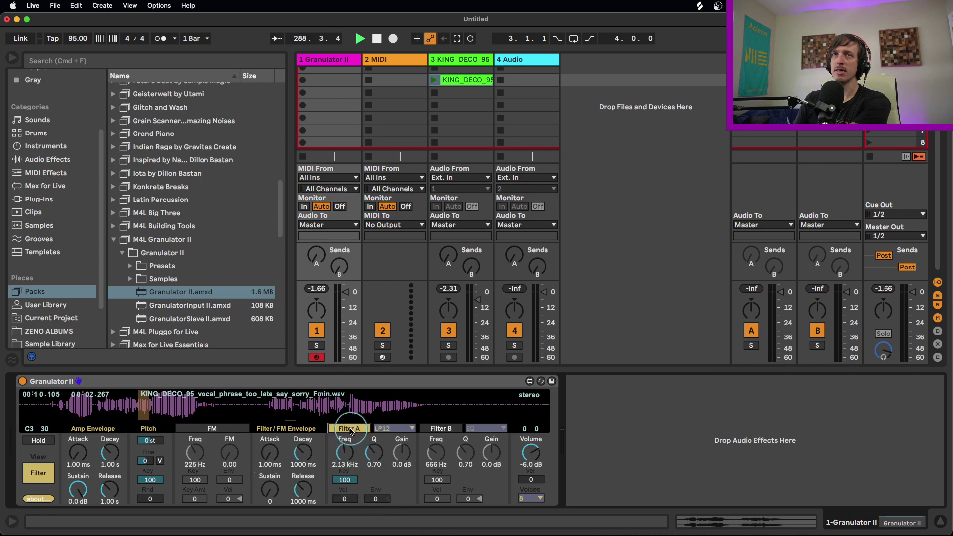
click(442, 429)
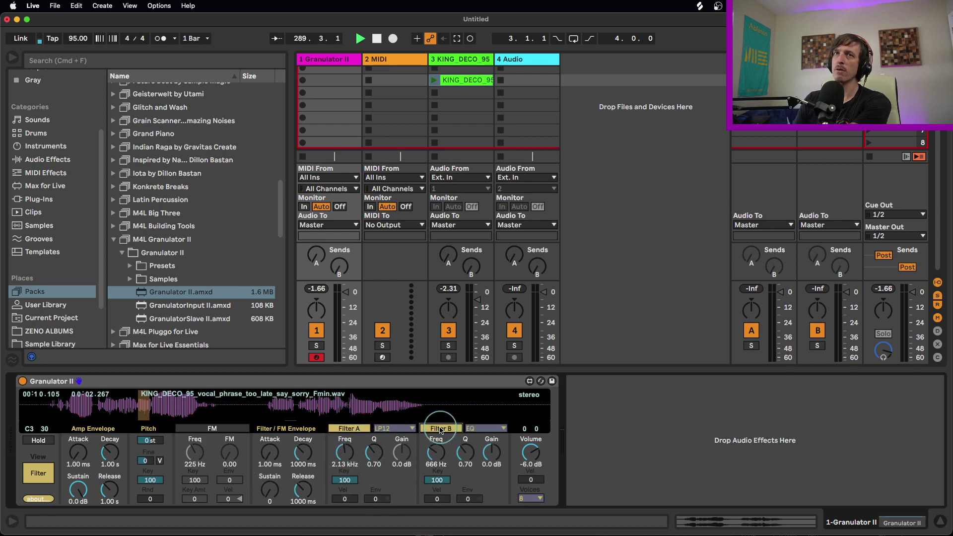
click(440, 429)
drag(383, 501, 351, 489)
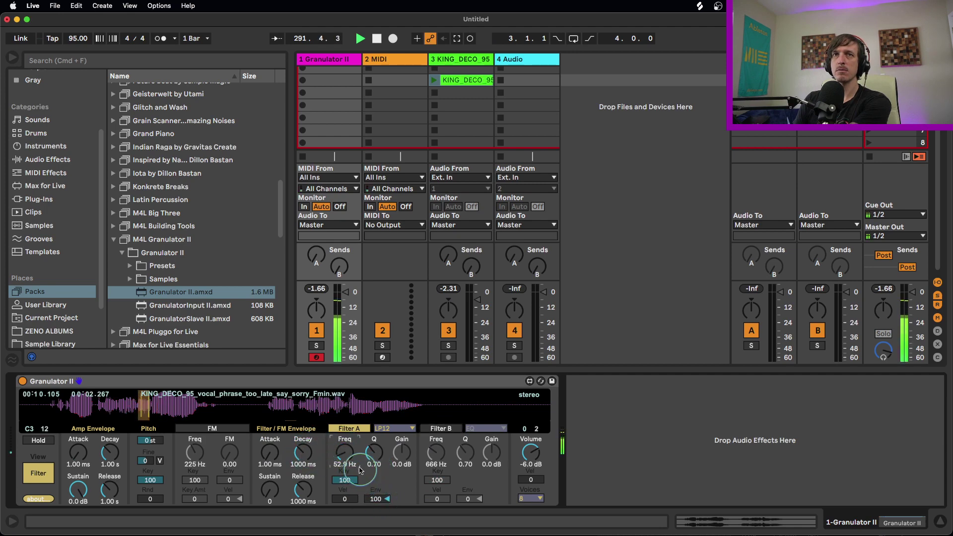
drag(375, 499, 378, 510)
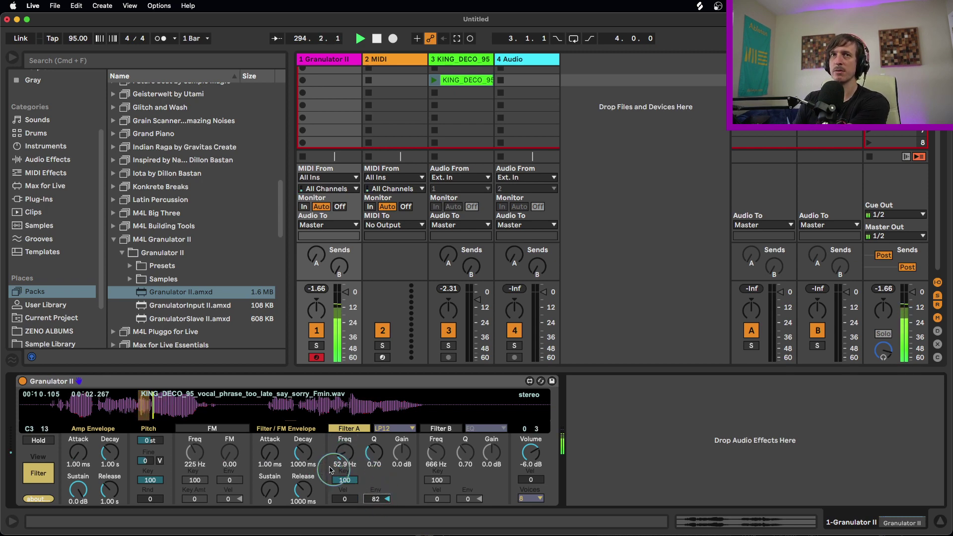
drag(328, 468, 346, 437)
drag(376, 501, 379, 497)
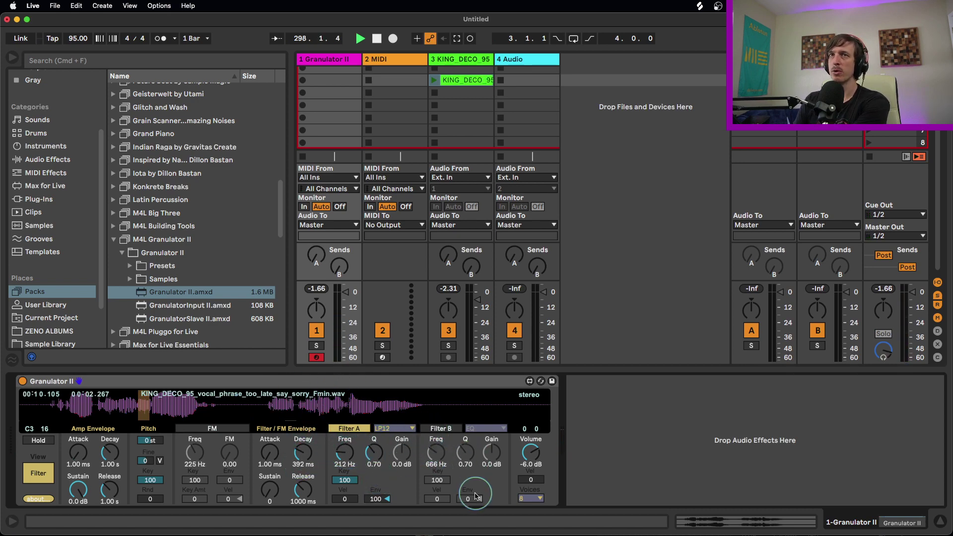
Step: Disable Filter A, enable FM at 552 Hz with envelope amount 84, and set envelope decay to 2.24 s
click(349, 429)
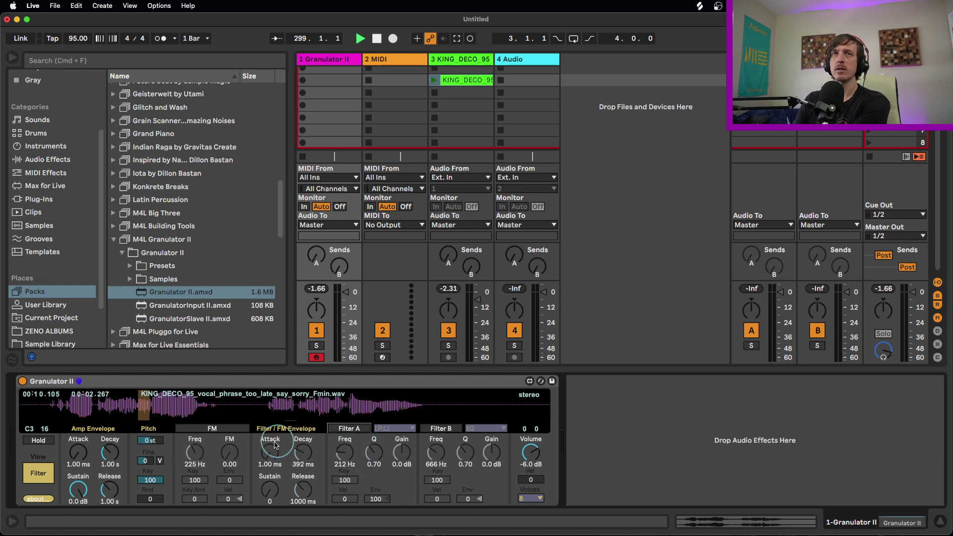
click(235, 430)
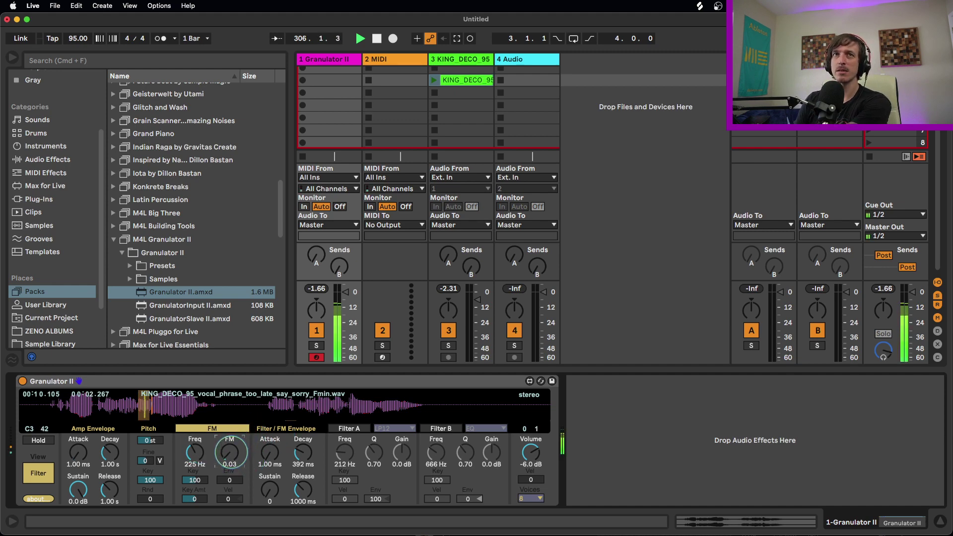
drag(230, 452, 223, 429)
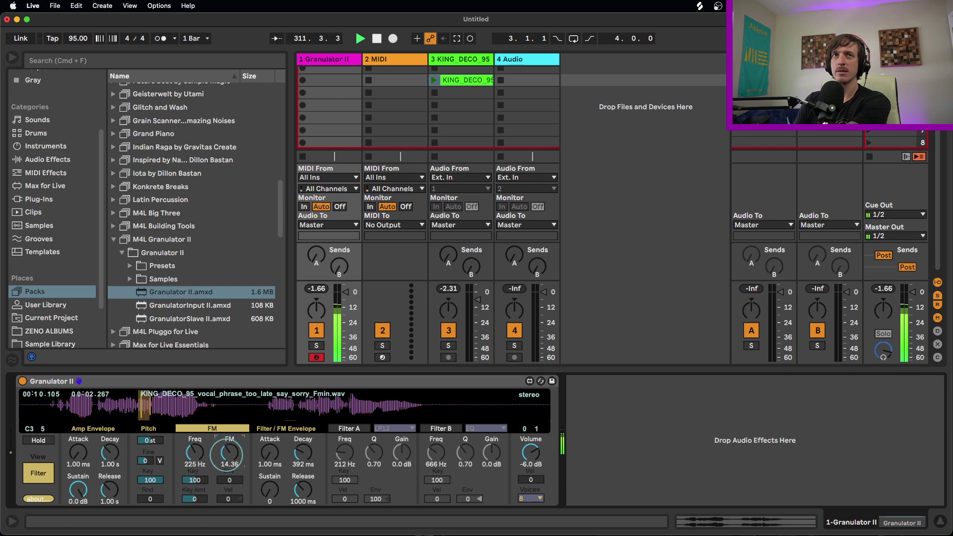
drag(230, 453, 195, 454)
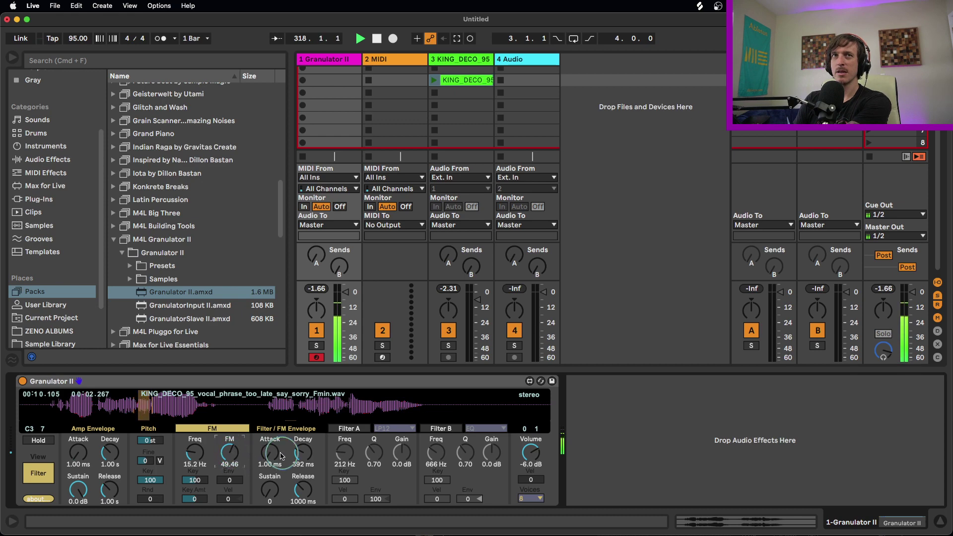
drag(230, 480, 224, 439)
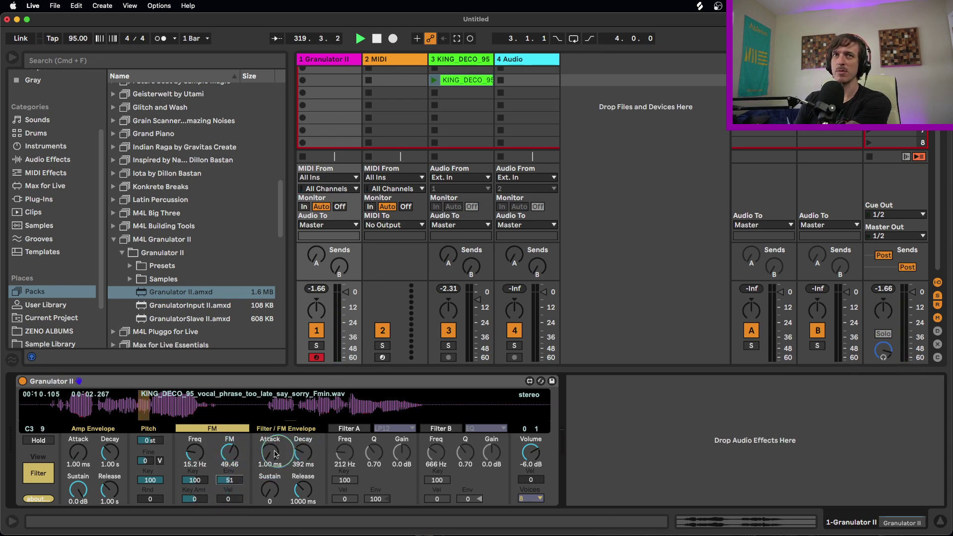
drag(303, 453, 303, 437)
drag(230, 480, 240, 450)
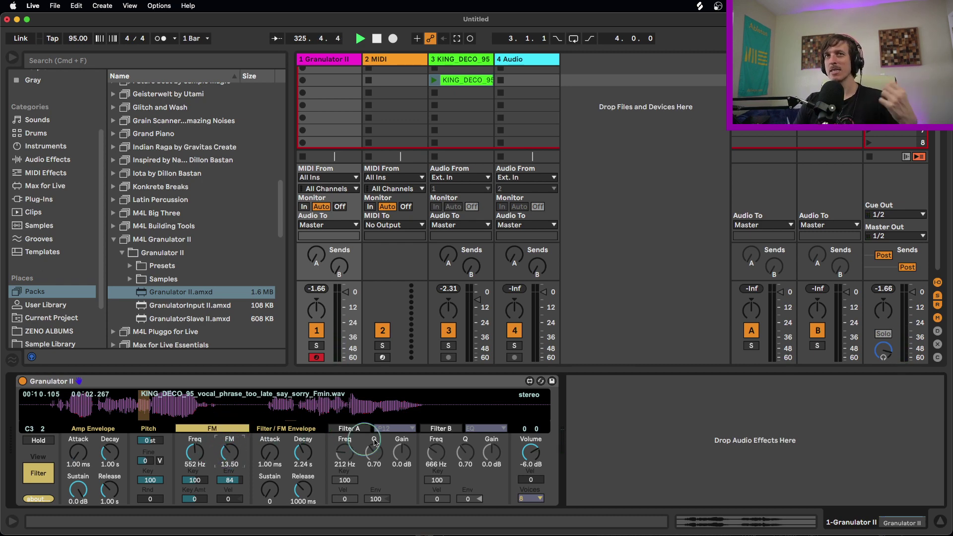
Step: Enable Filter A with cutoff at 1.56 kHz, lower FM frequency to 225 Hz, and disable FM
click(349, 429)
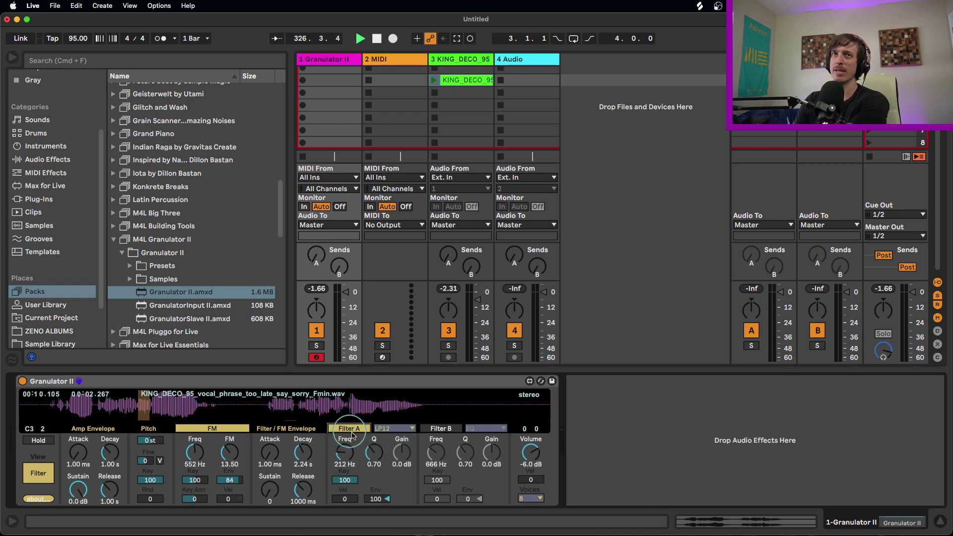
drag(376, 498, 378, 511)
drag(344, 460, 344, 428)
drag(204, 457, 229, 453)
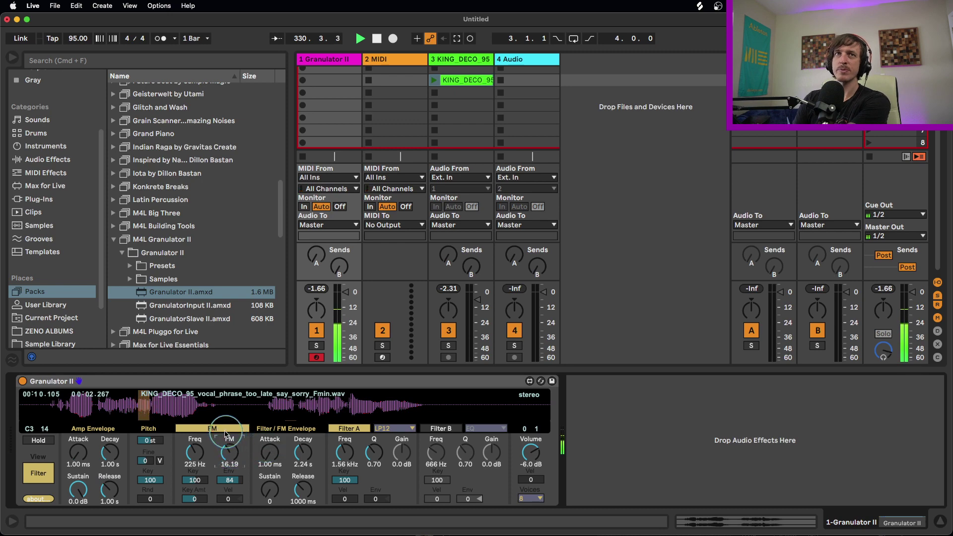
click(226, 428)
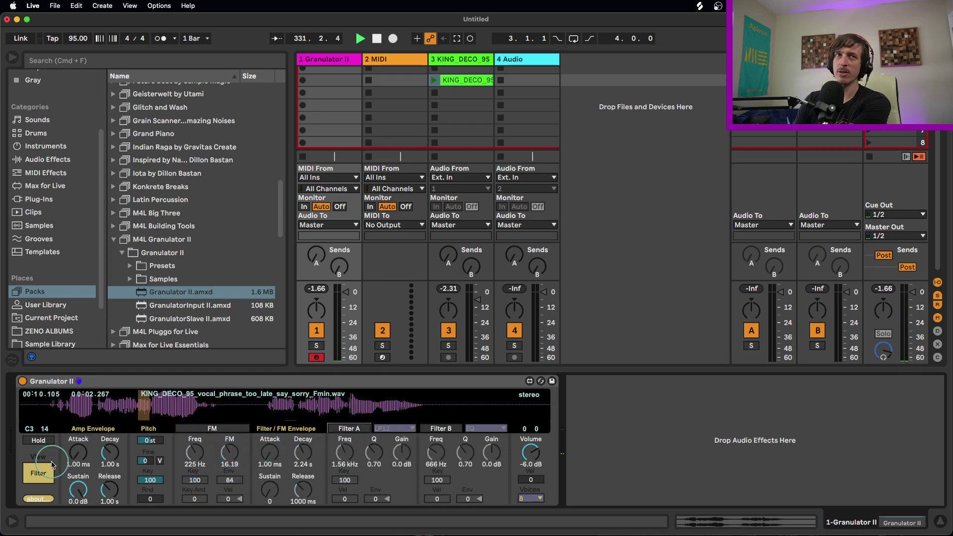
Step: Switch Granulator II back to the grain page and turn on LFO and Scan modulation
click(38, 473)
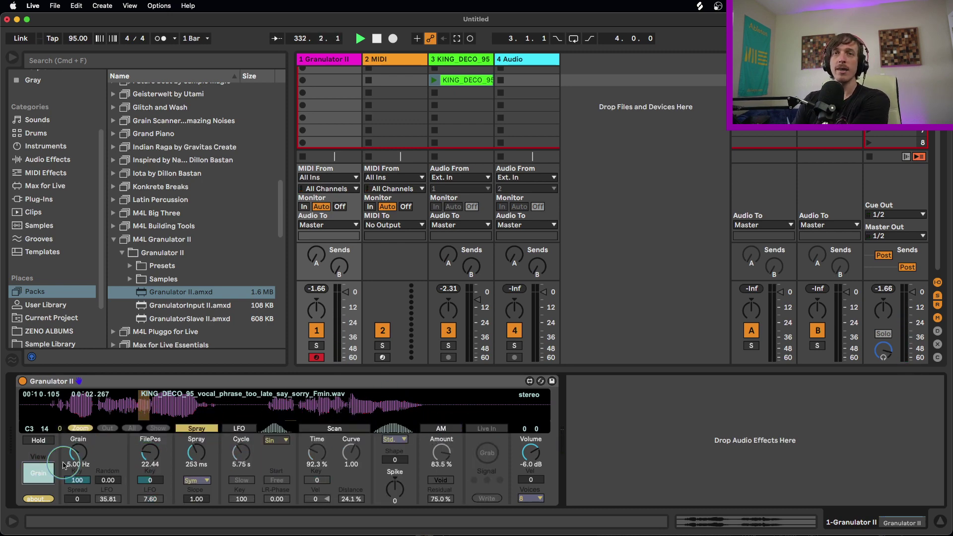
click(39, 473)
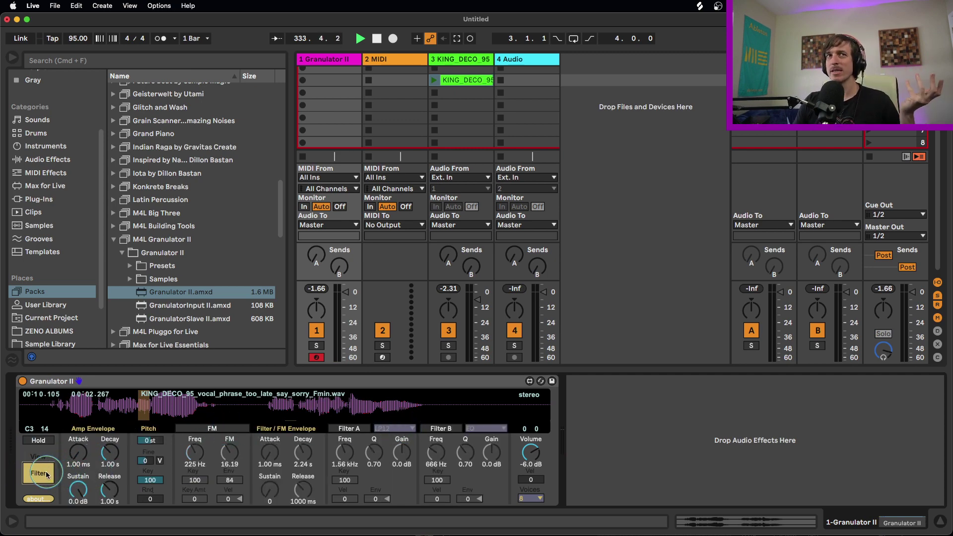
click(46, 475)
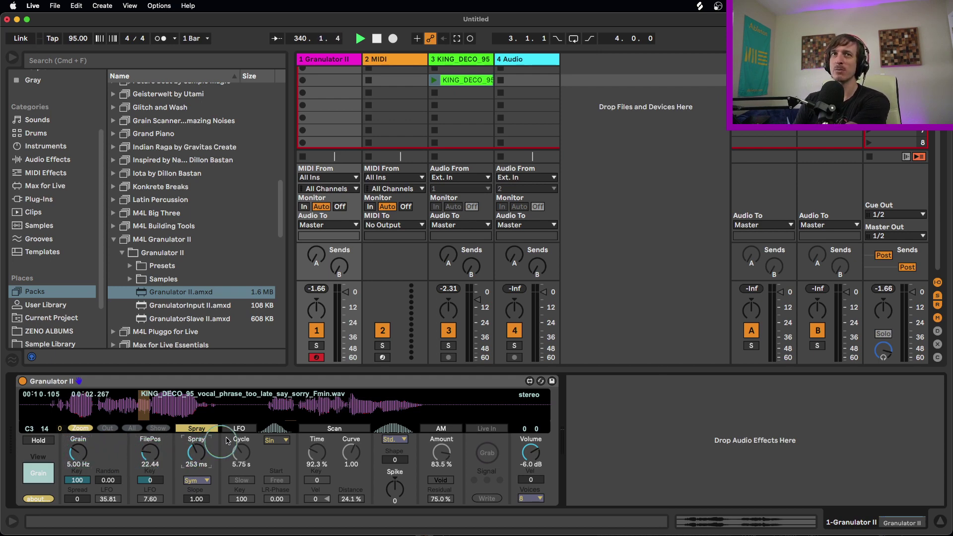
click(240, 429)
click(335, 428)
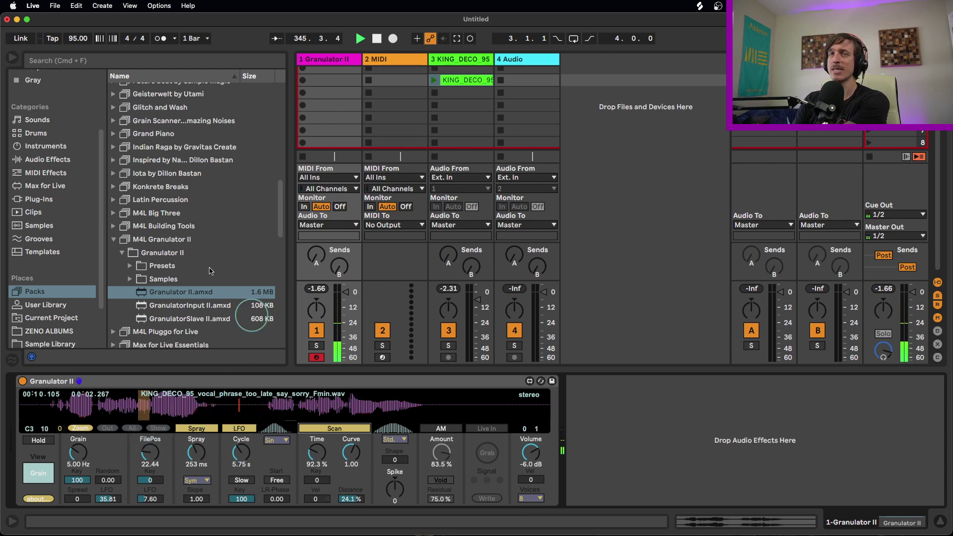
Step: Place a Delay after Granulator II, then set Spray 154 ms, Distance 52.3%, Time 293%, Grain 9.50 Hz
click(46, 160)
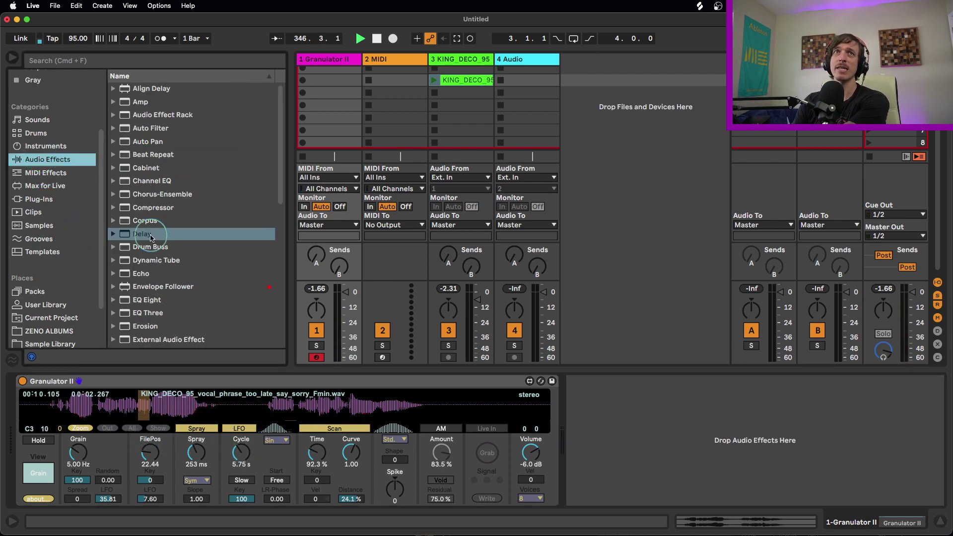
drag(144, 234, 620, 404)
drag(198, 454, 158, 456)
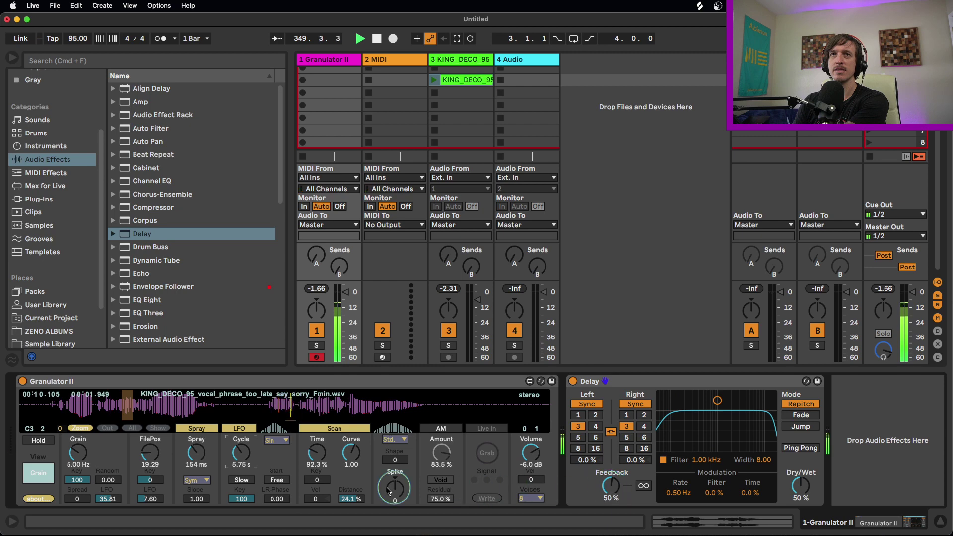
drag(352, 499, 357, 487)
drag(317, 456, 318, 446)
drag(150, 453, 150, 465)
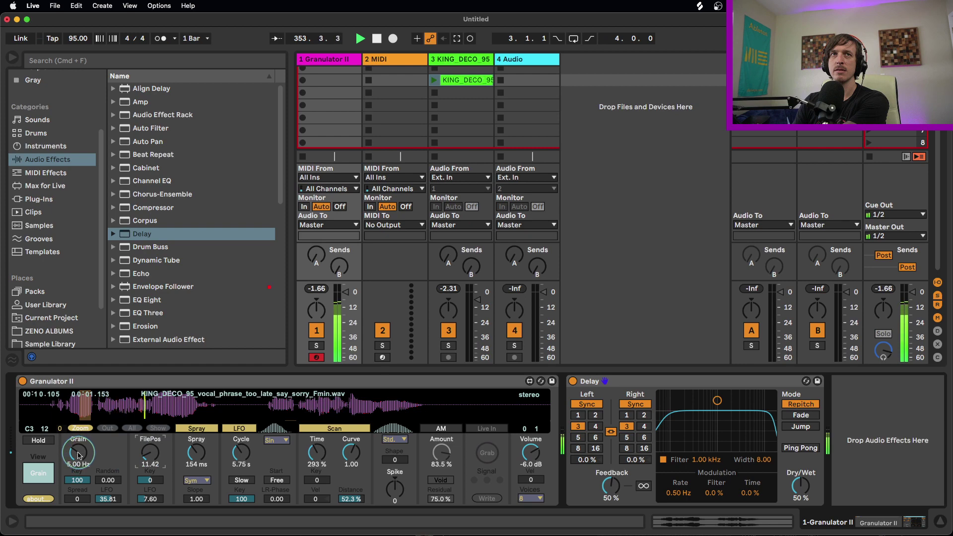
drag(78, 456, 78, 446)
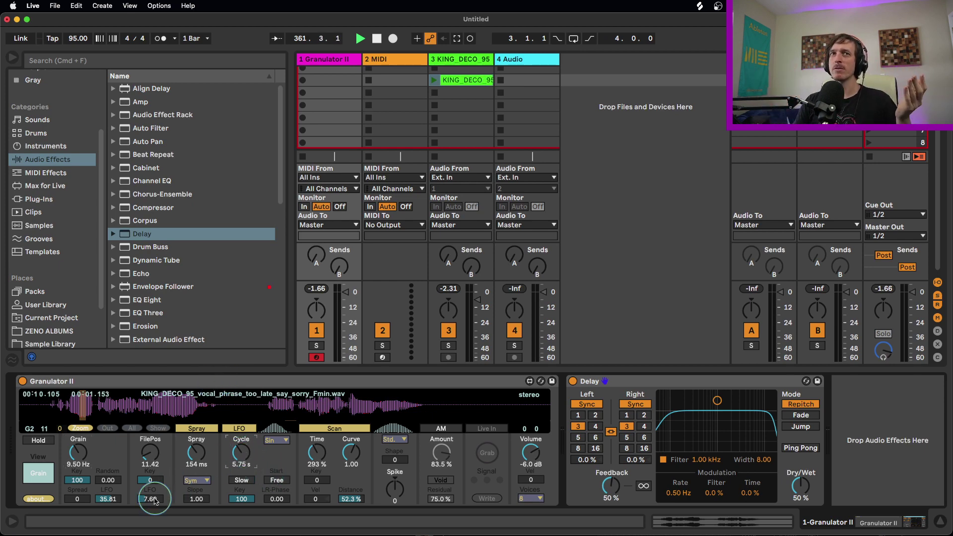
Step: Raise the FilePos LFO amount to 20.86, enable LFO and Scan, and select the Granulator II device
drag(151, 499, 156, 501)
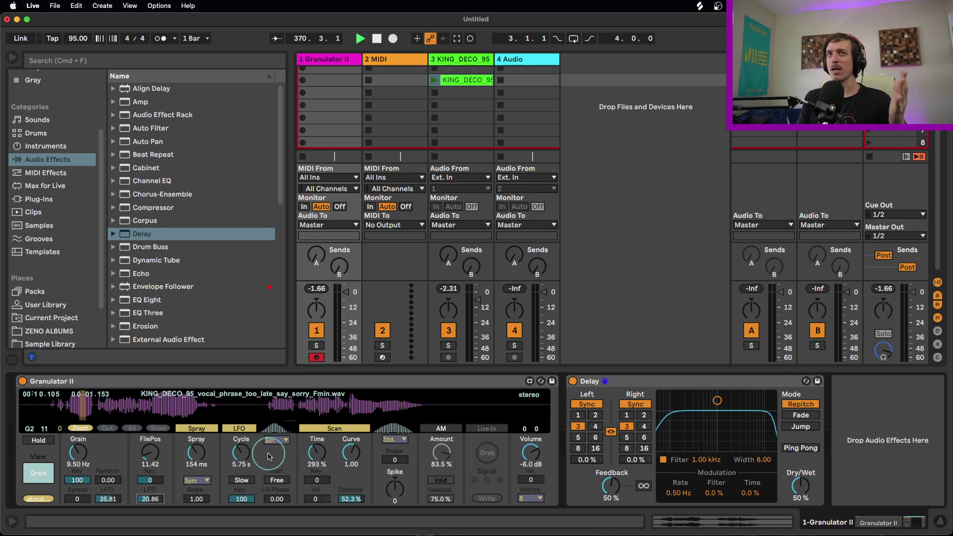
click(240, 429)
click(319, 429)
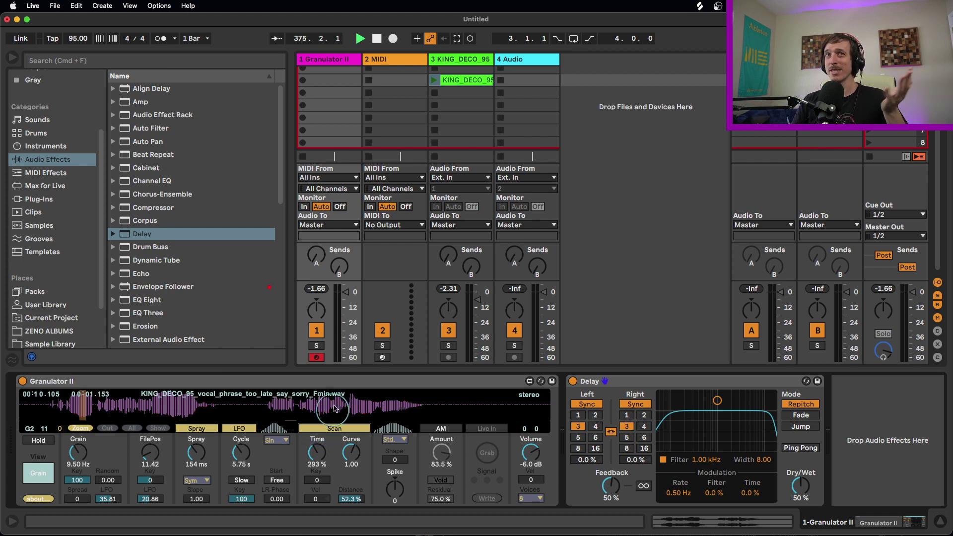
click(331, 385)
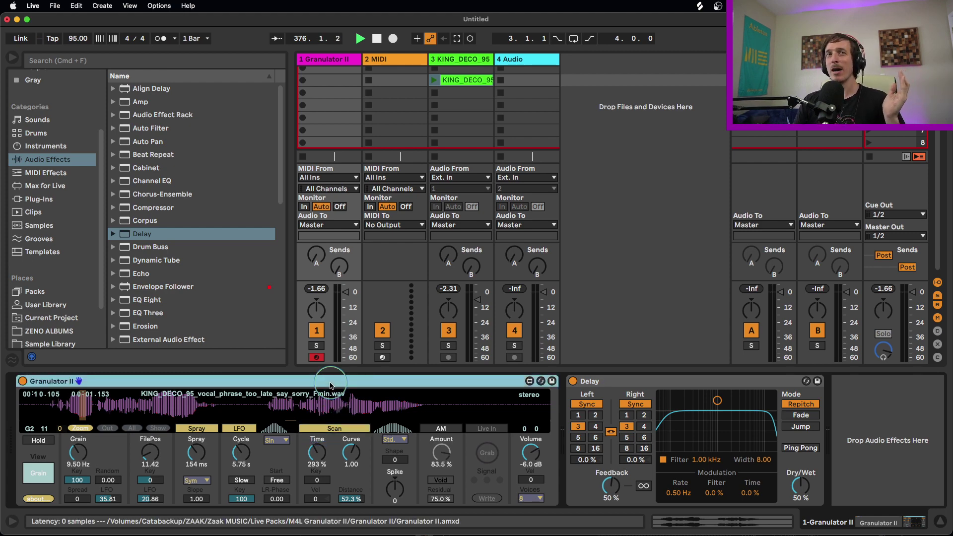
click(197, 426)
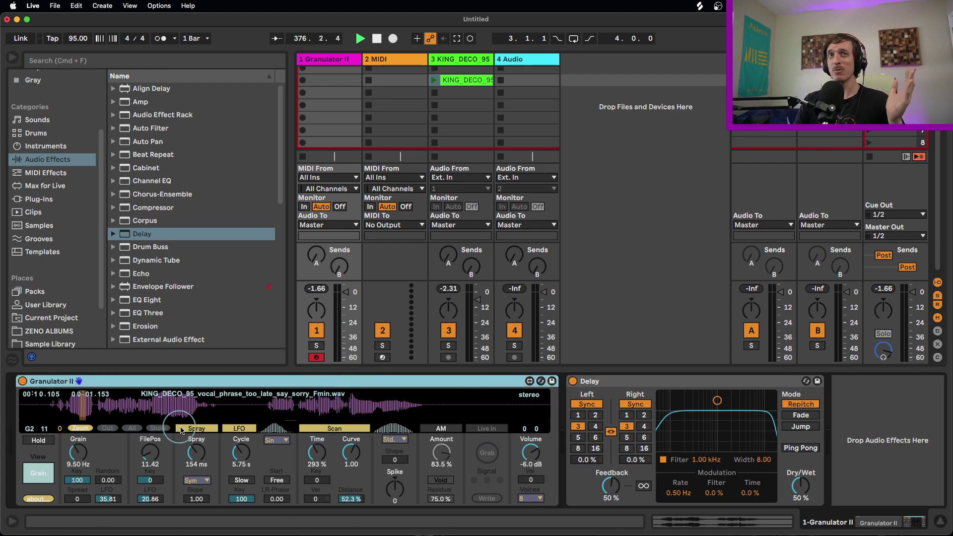
Step: Drag Grain Scanner.amxd from the Grain Scanner pack onto MIDI track 2
click(271, 383)
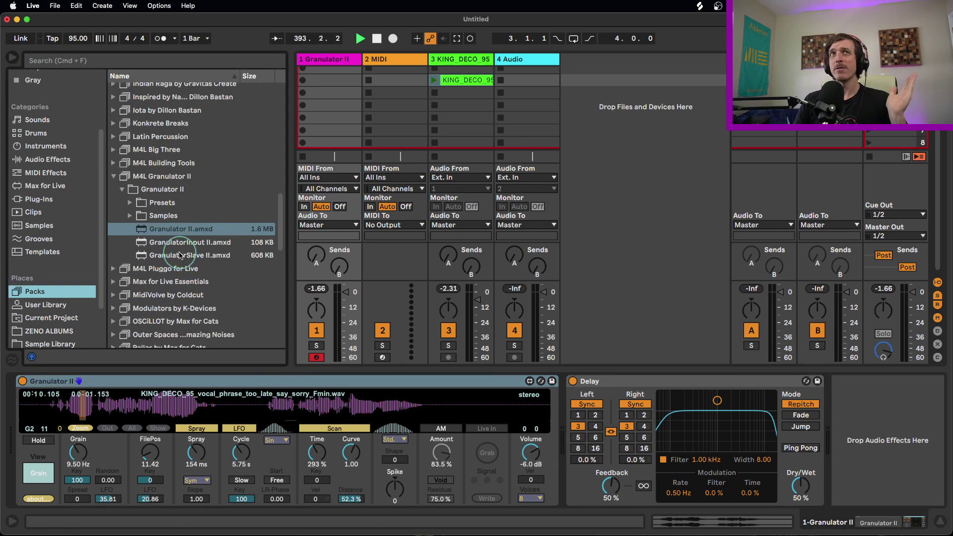
scroll(199, 221, up, 3)
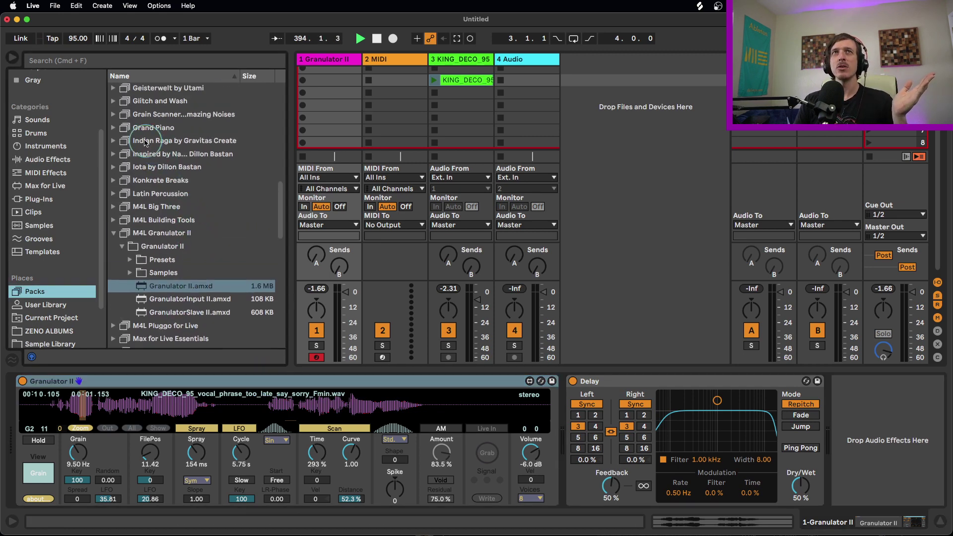
click(149, 115)
click(113, 114)
click(145, 155)
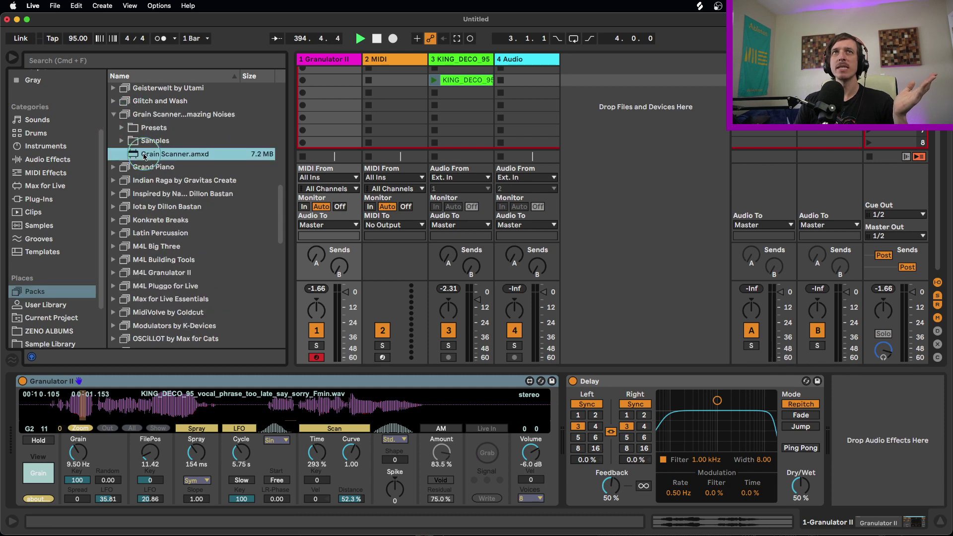
drag(145, 156, 403, 183)
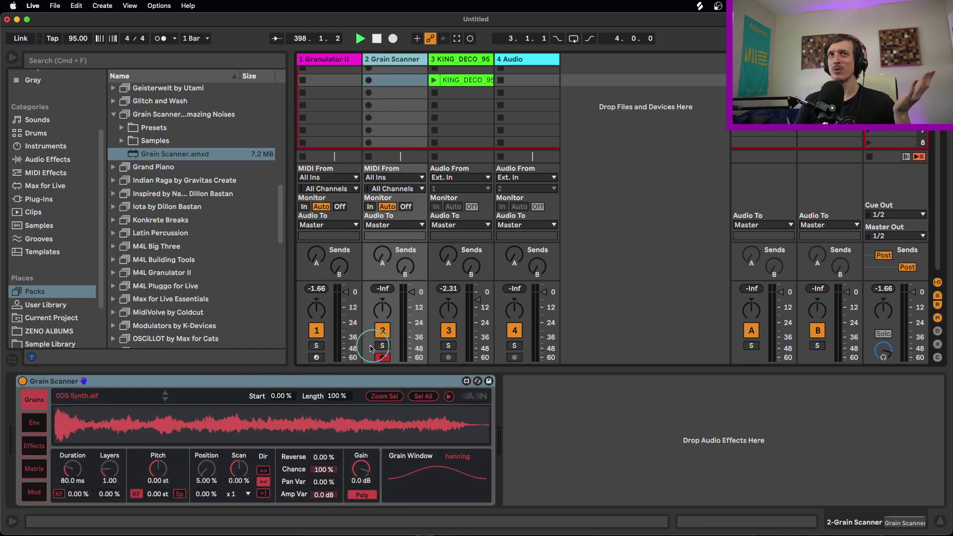
Step: Set Grain Scanner to Position 35.7%, Duration 150 ms and Layers 1.55
click(243, 383)
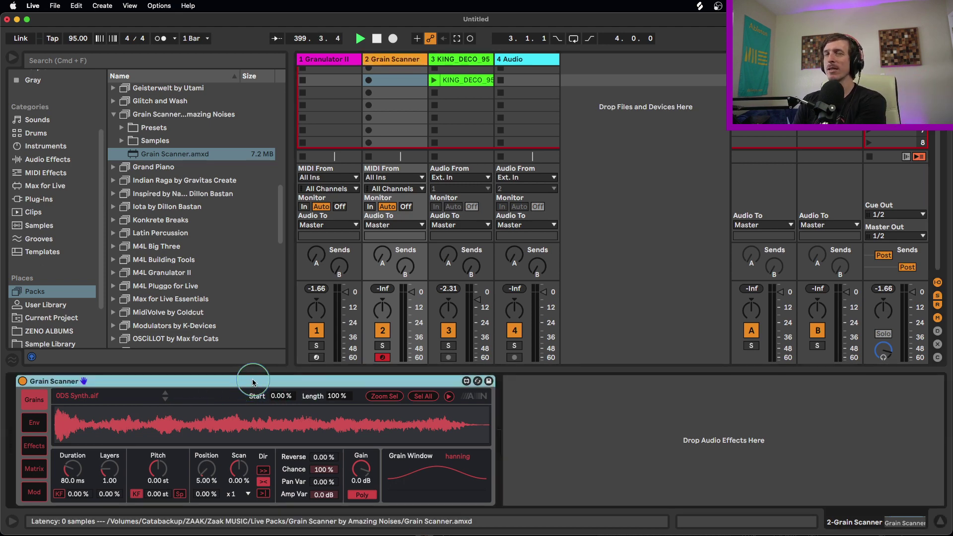
drag(206, 469, 240, 450)
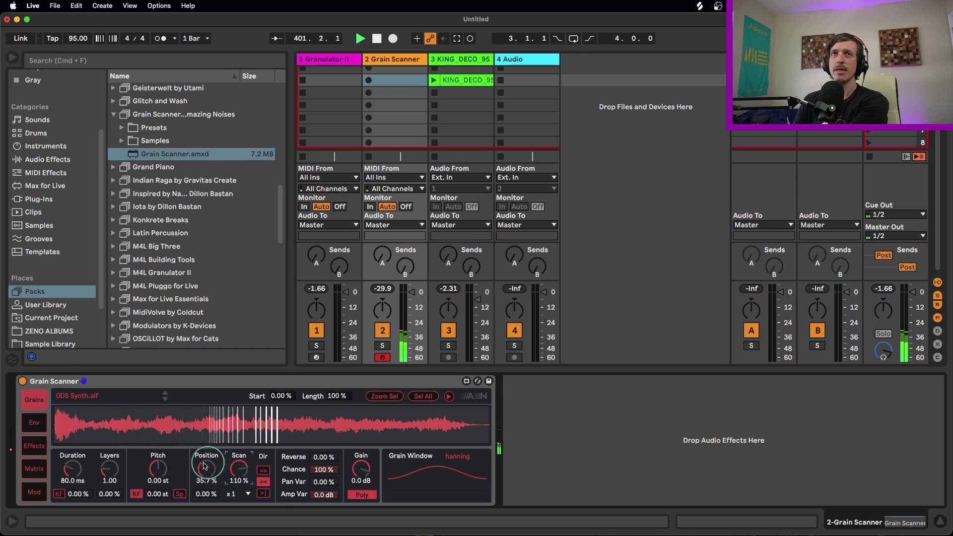
drag(110, 470, 73, 461)
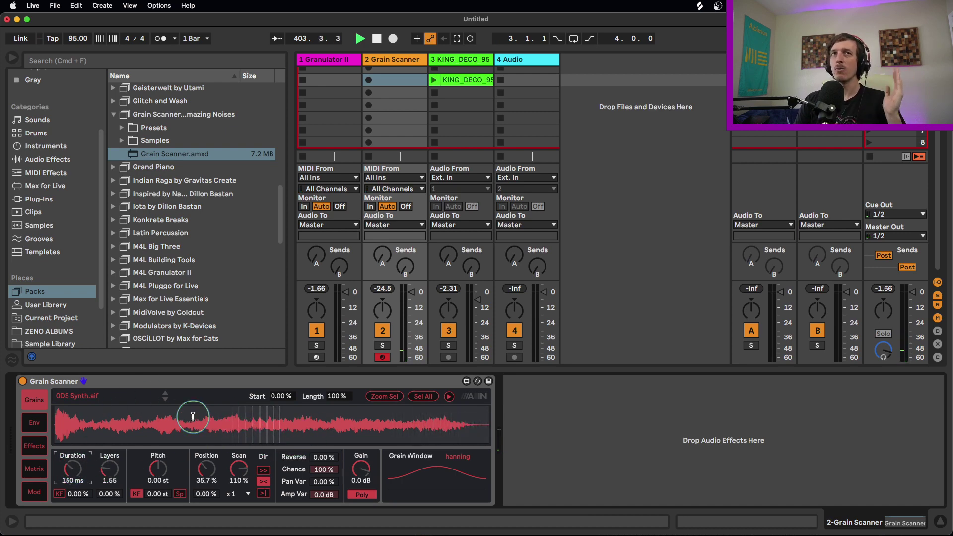
click(235, 386)
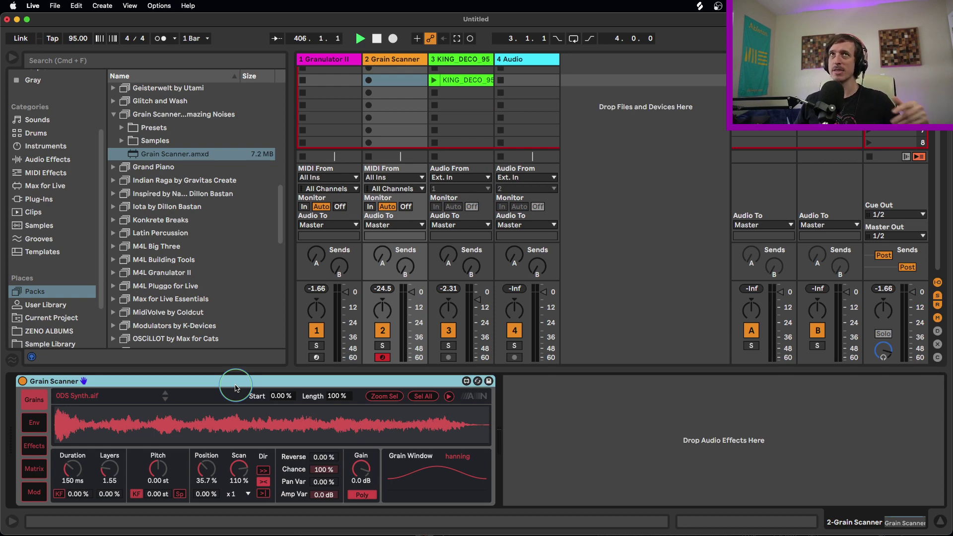
Step: Return to track 1 and focus its Granulator II device with the Delay beside it
click(330, 80)
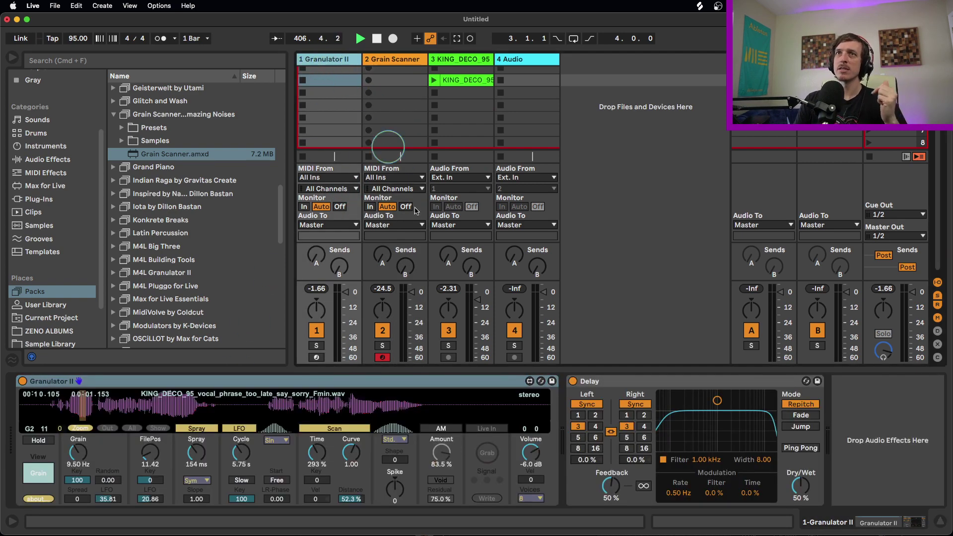
click(374, 379)
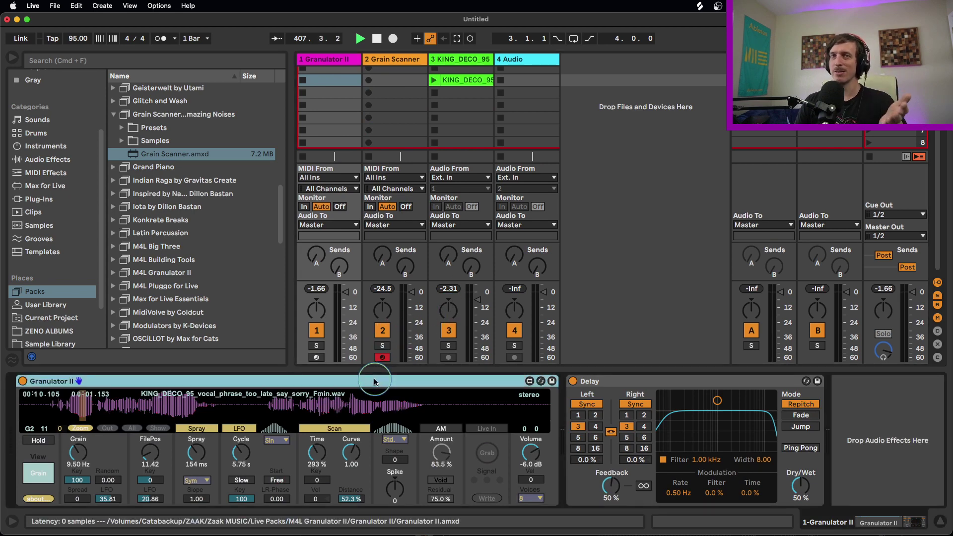